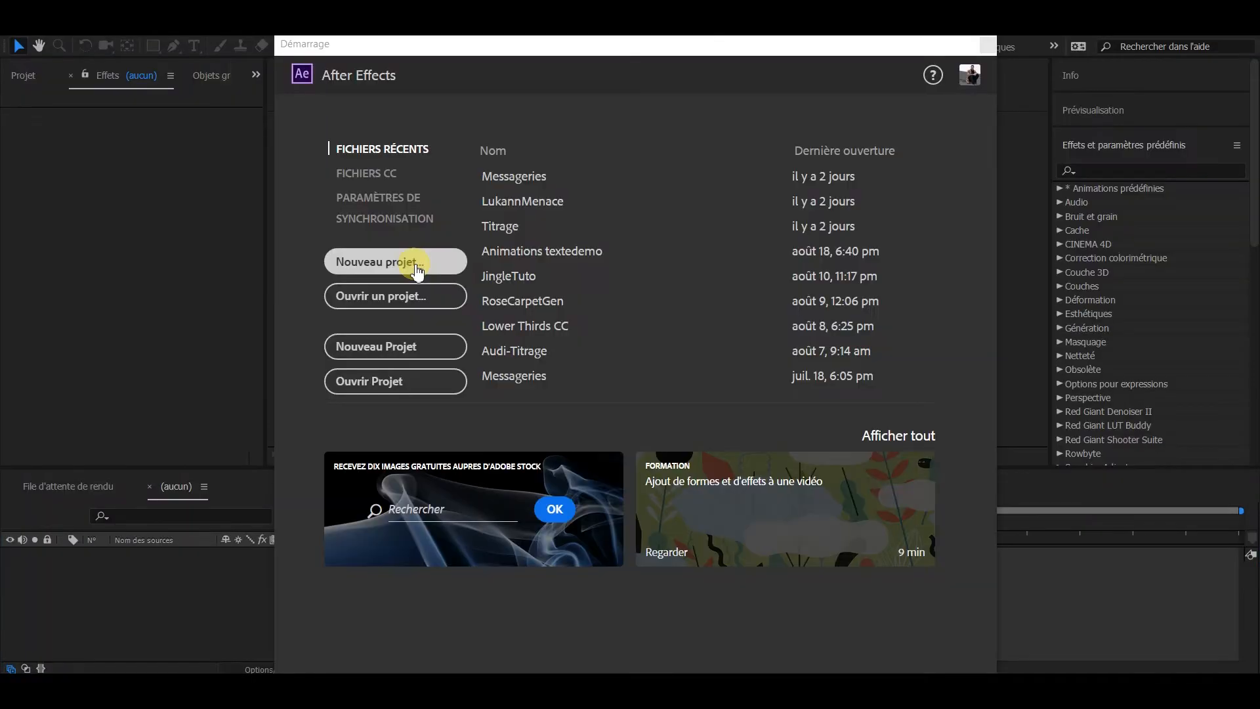
Step: Import Dynlink_photoshop.psd from the 03.AE_Motion-VFX folder as a composition with editable layer styles
left_click(413, 266)
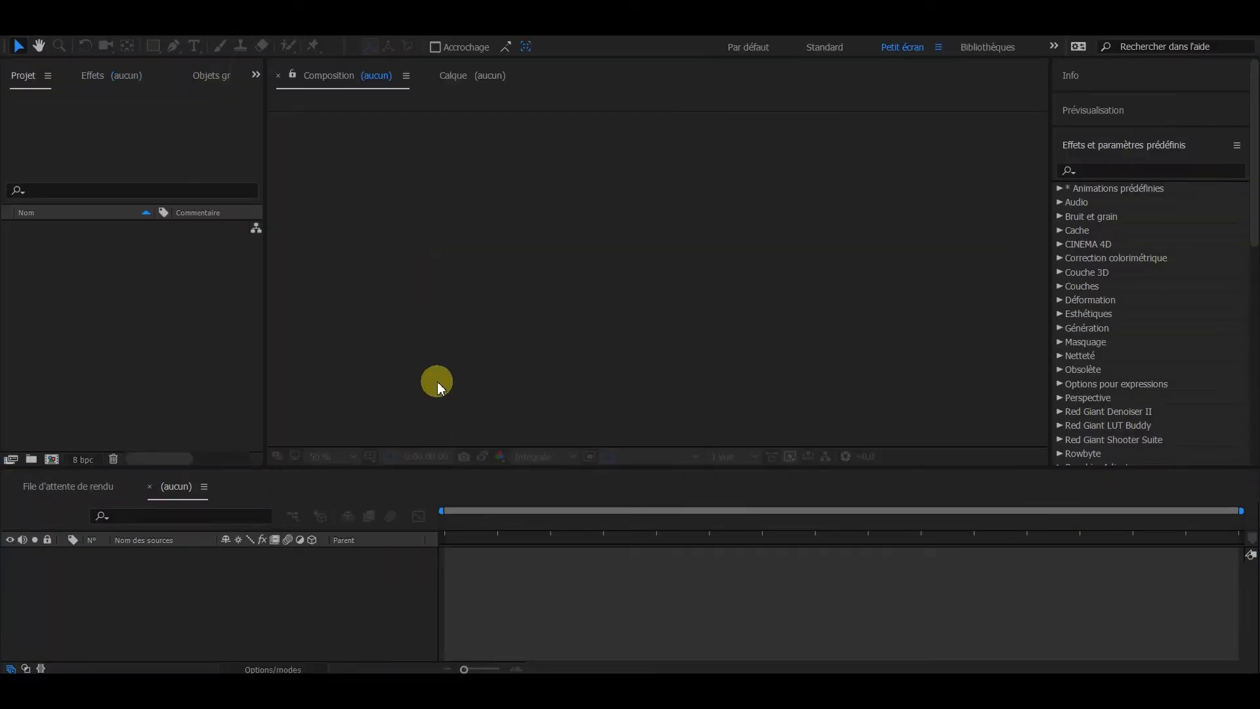
key("super+e")
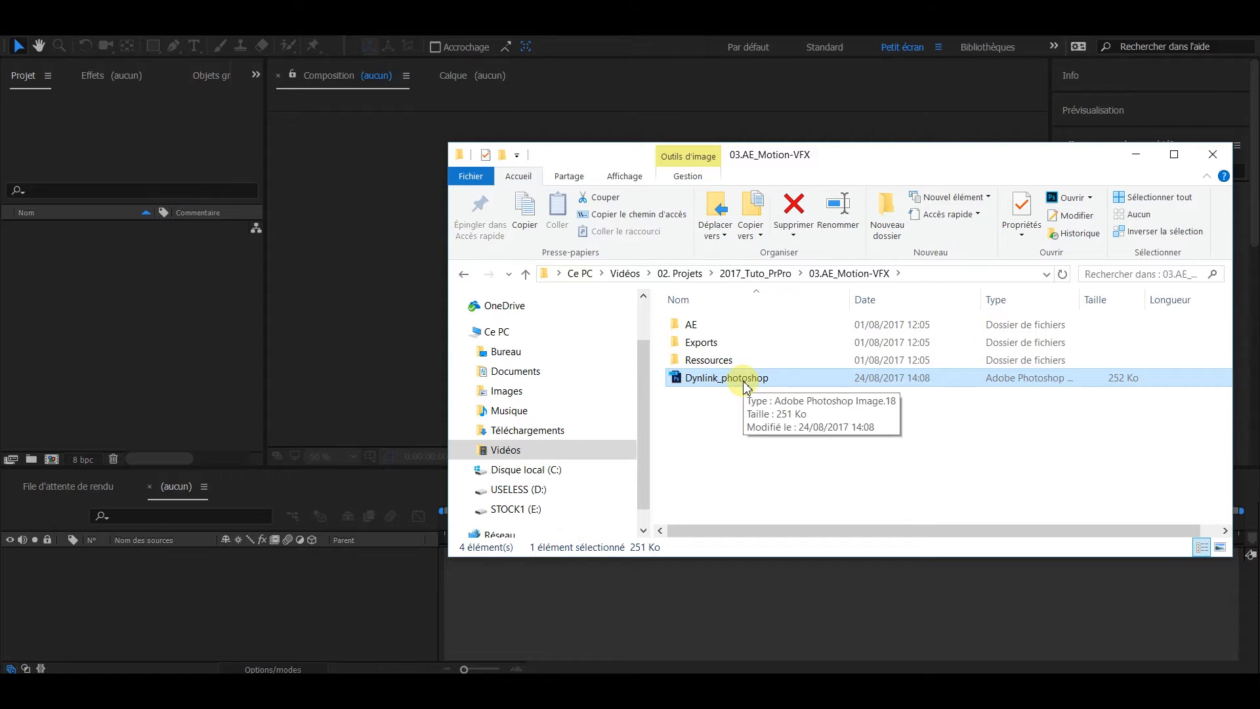
left_click_drag(749, 384, 117, 307)
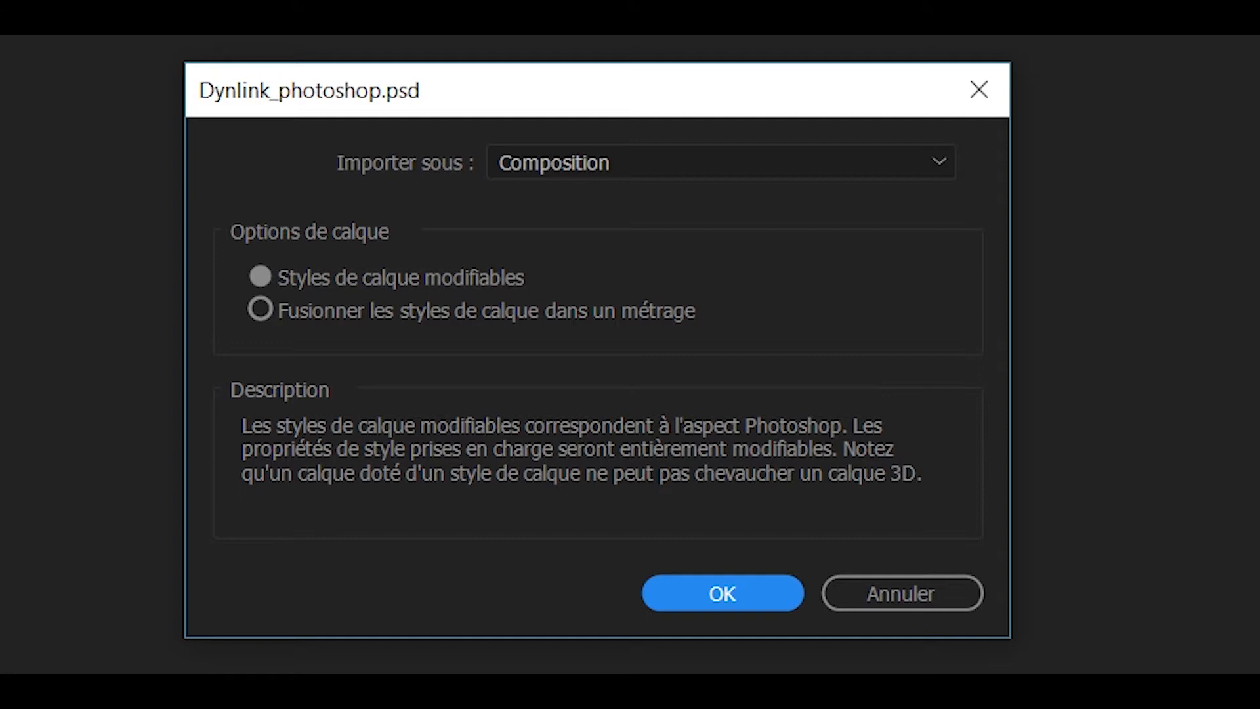
left_click(741, 167)
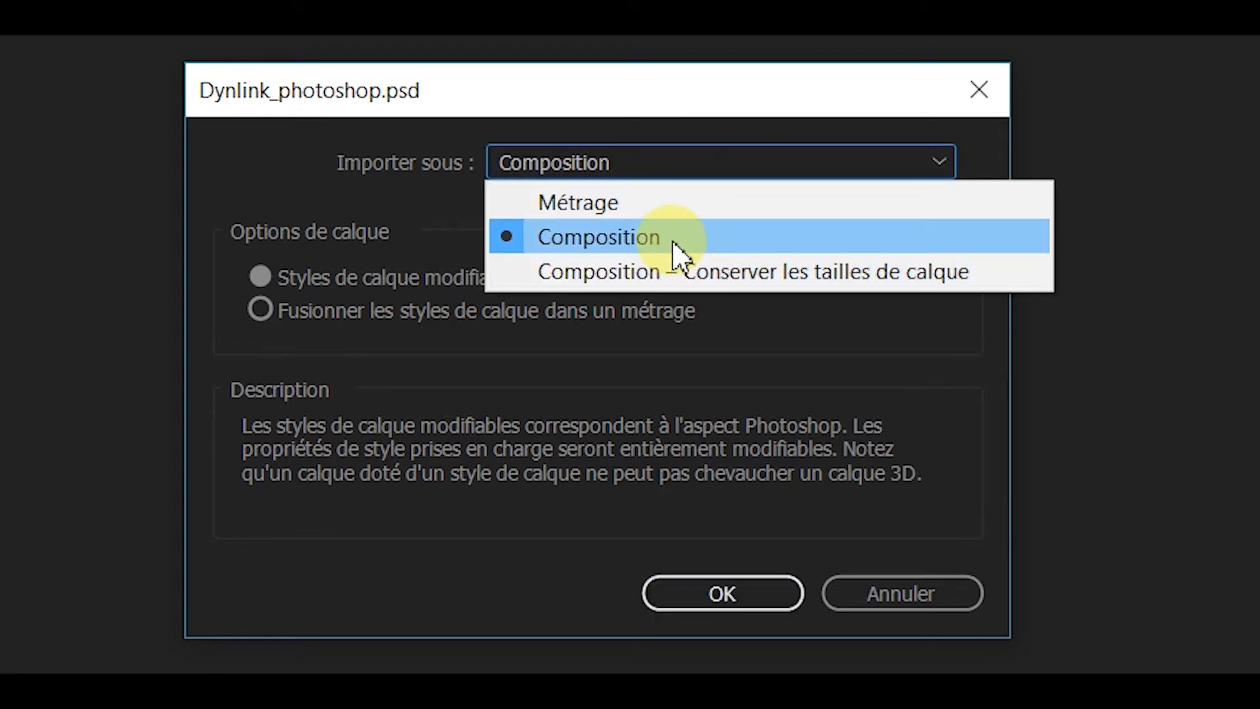
left_click(697, 209)
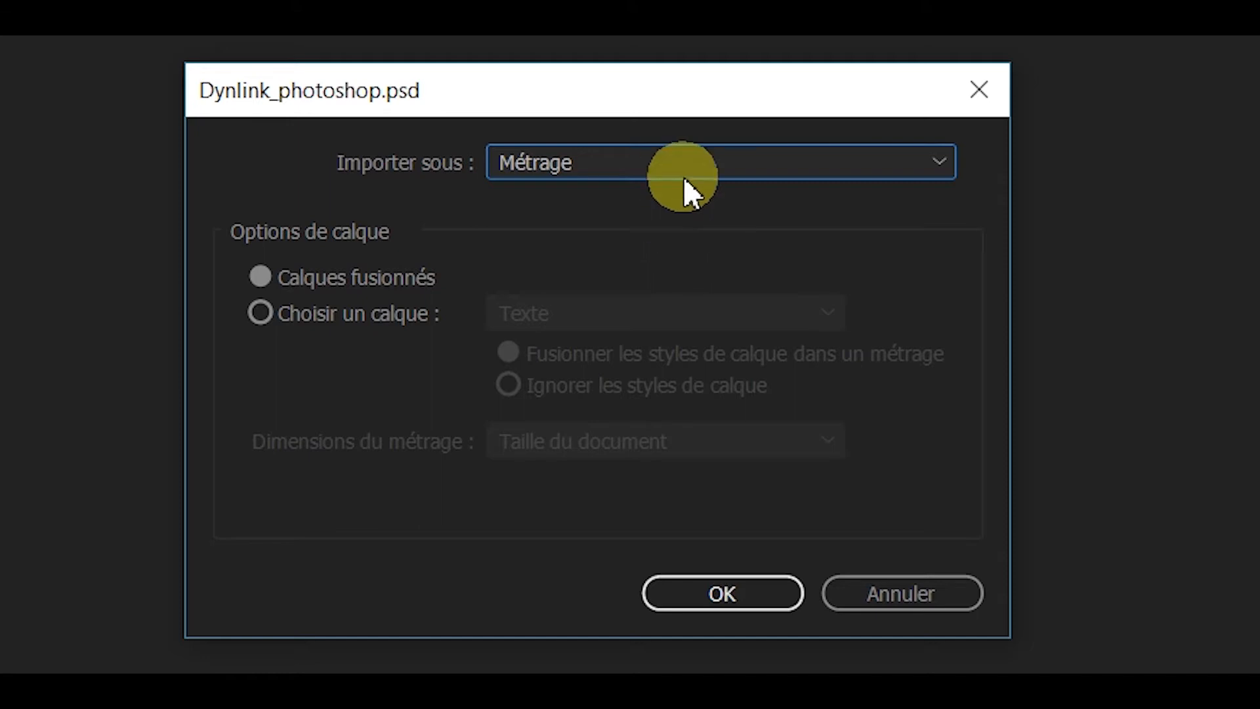
left_click(647, 167)
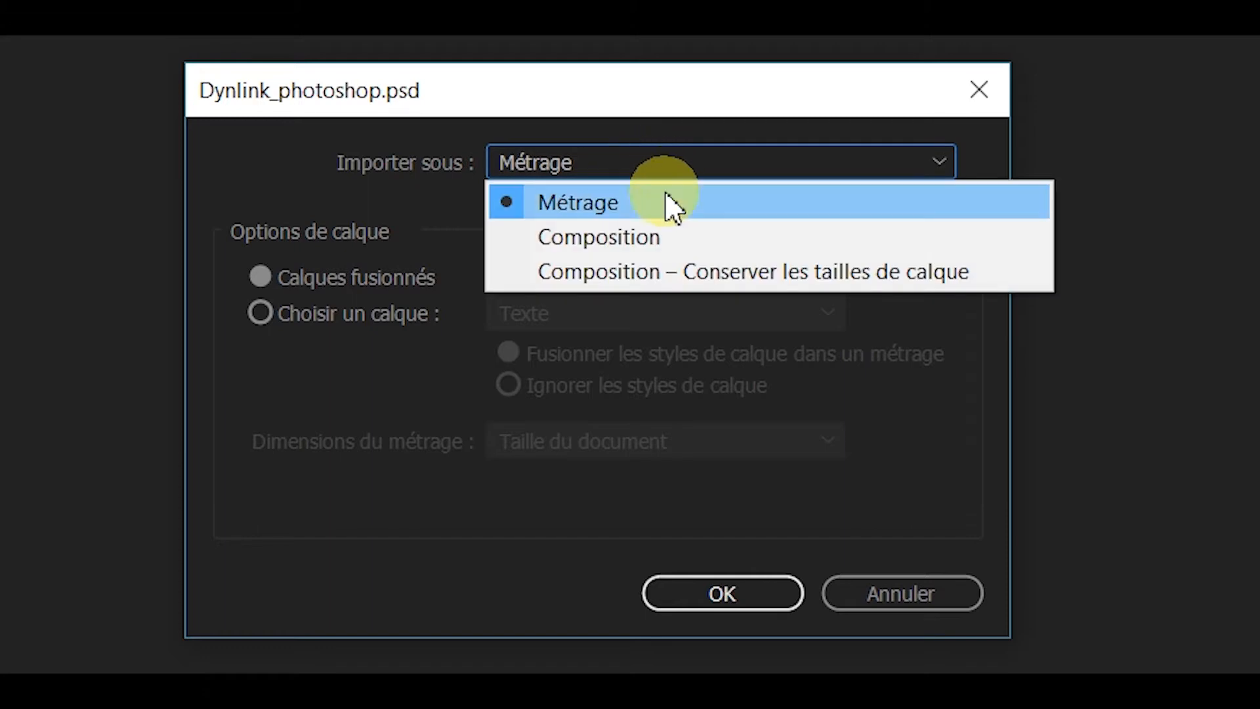
left_click(681, 242)
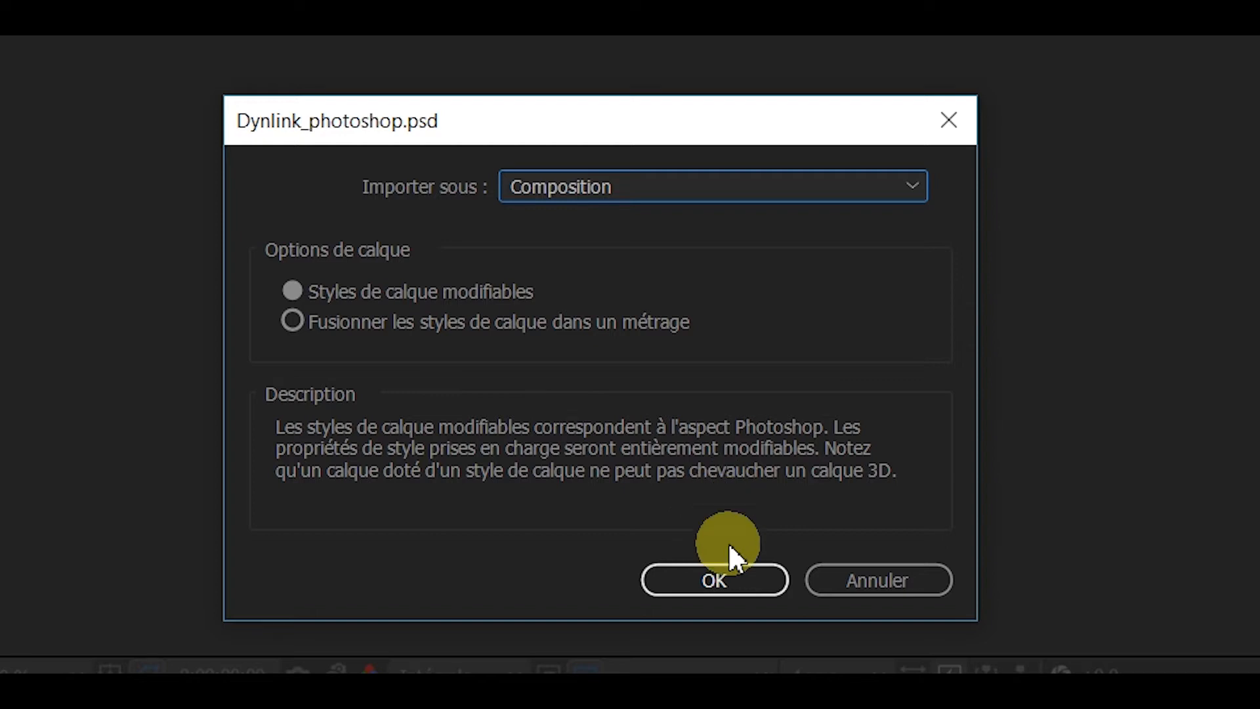
left_click(719, 577)
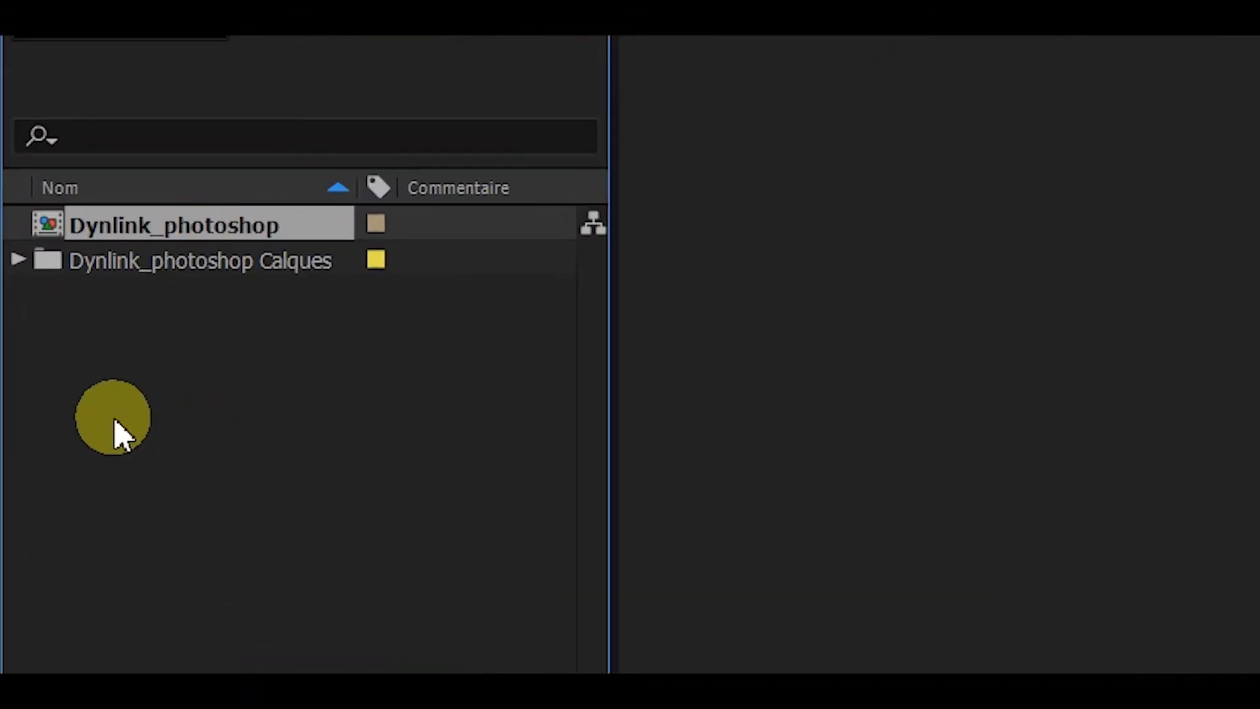
Step: Widen the project's name column to read the layer names in Dynlink_photoshop Calques, and open the Dynlink_photoshop composition
left_click(17, 261)
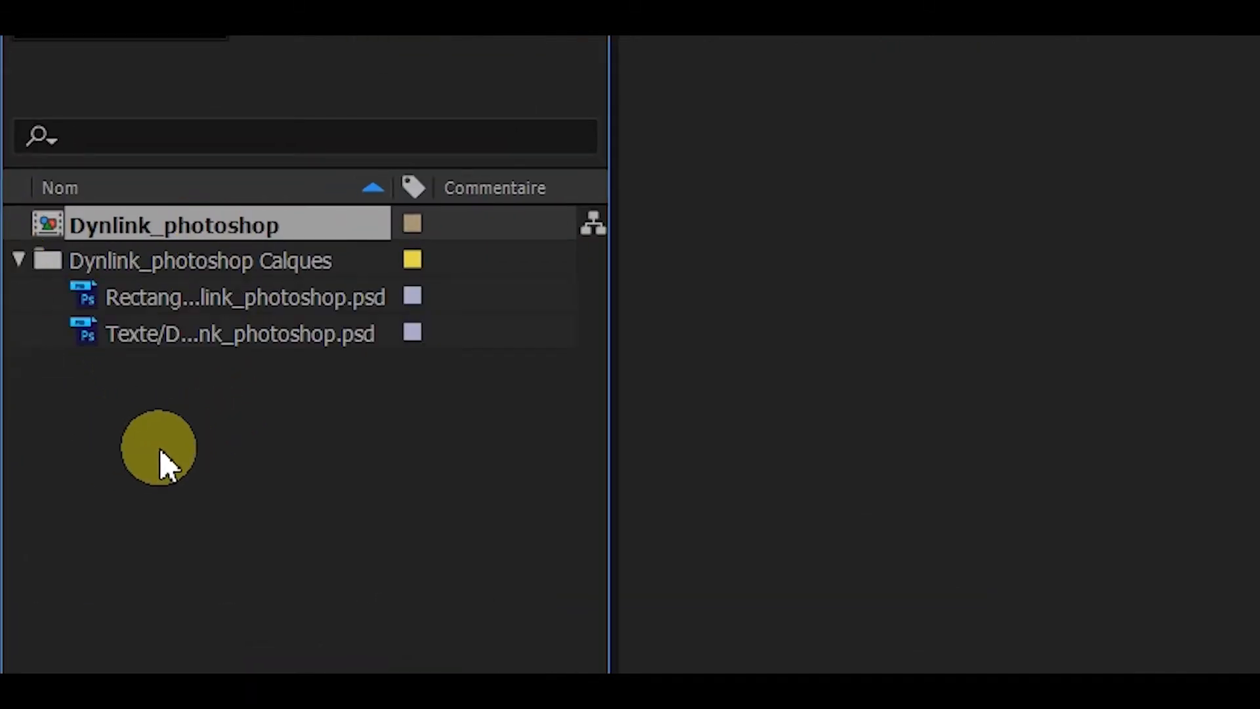
left_click_drag(392, 188, 483, 189)
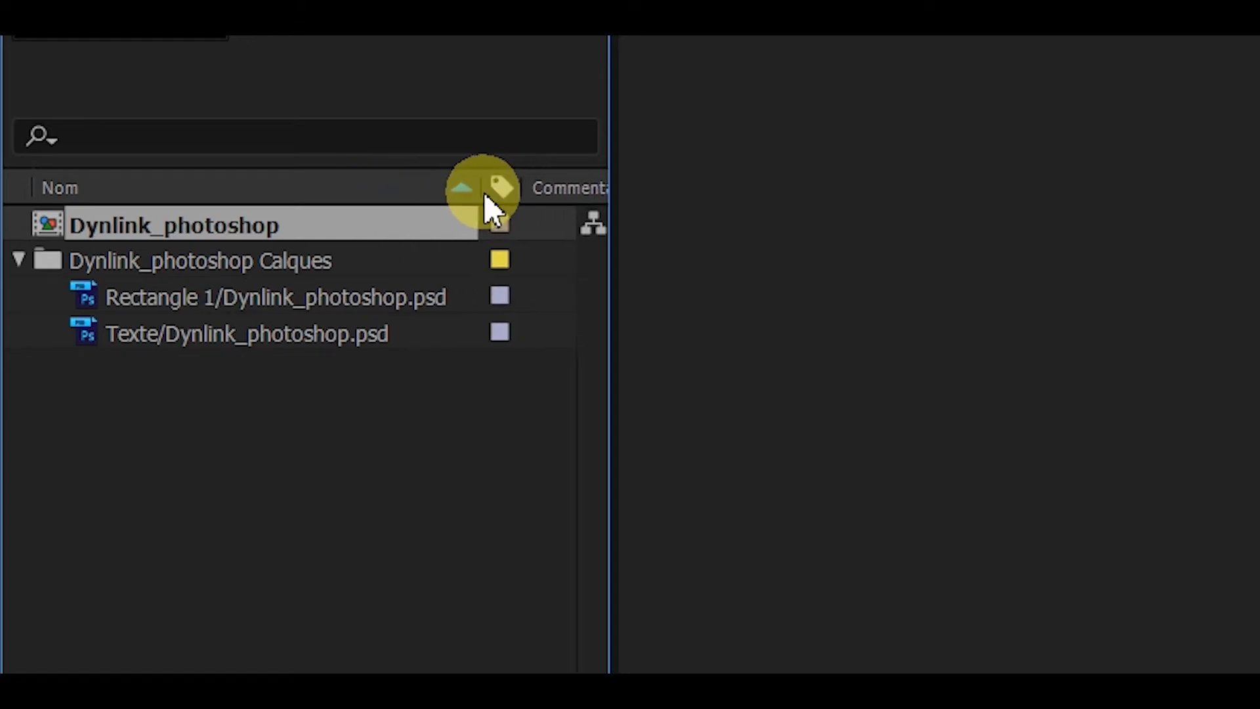
left_click(16, 260)
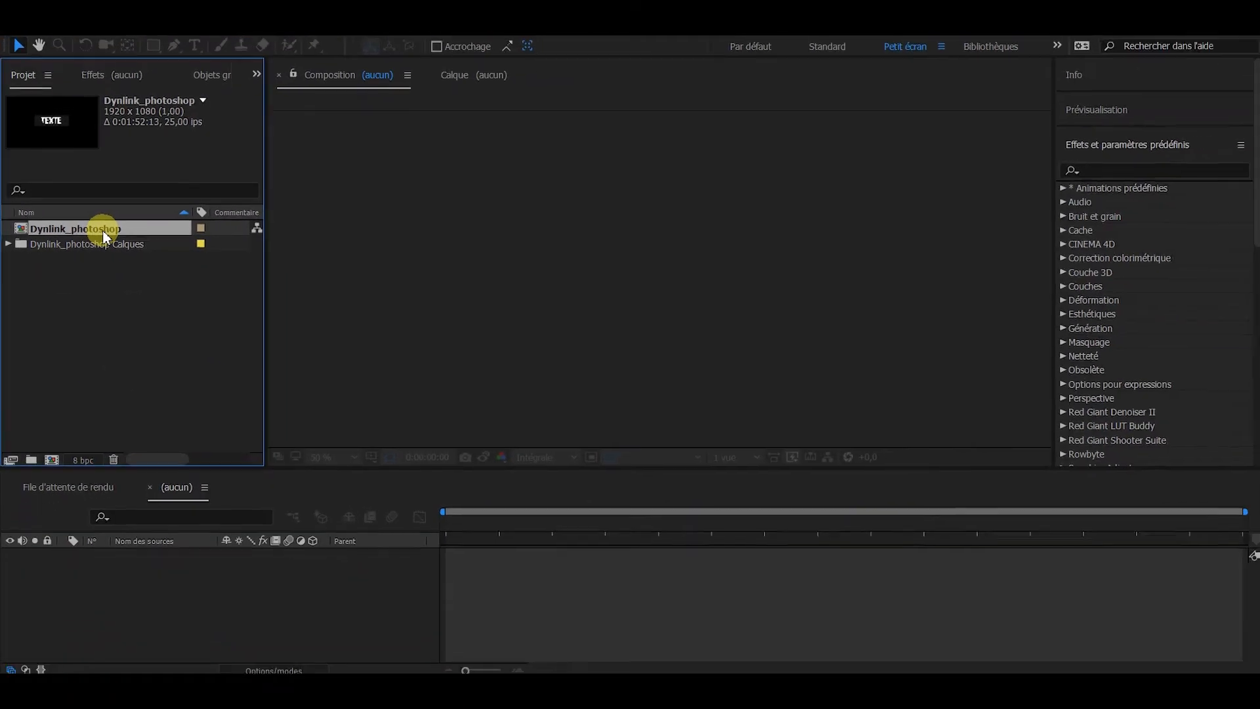
double_click(139, 228)
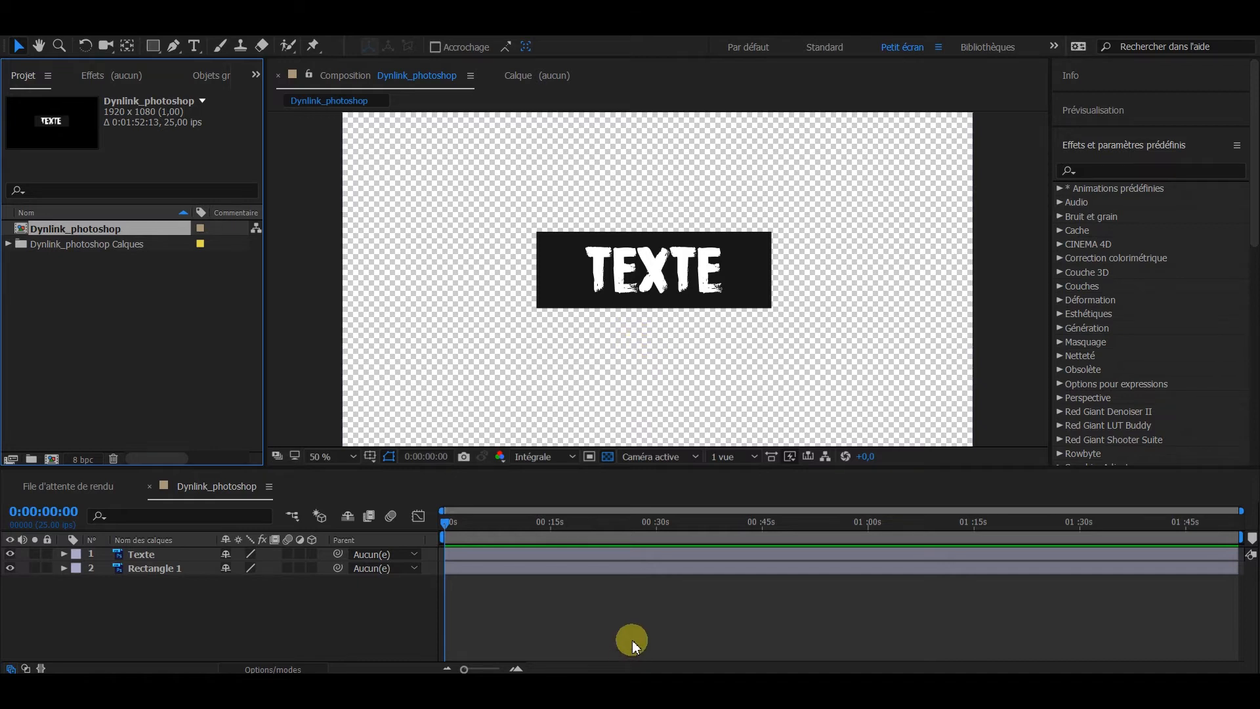
Step: Convert the imported Photoshop layer Texte into an editable text layer
left_click(63, 554)
left_click(64, 554)
mouse_move(581, 271)
left_mouse_down()
mouse_move(669, 262)
mouse_move(595, 241)
mouse_move(582, 279)
left_mouse_up()
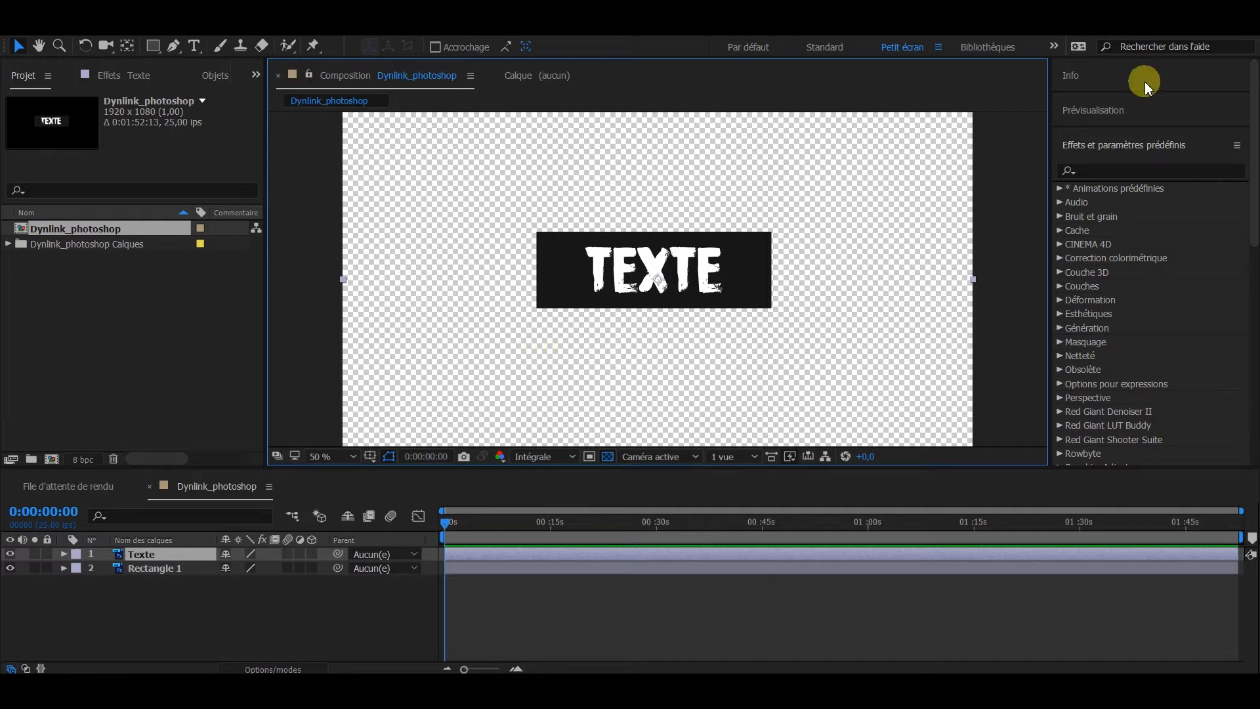
left_click(1132, 146)
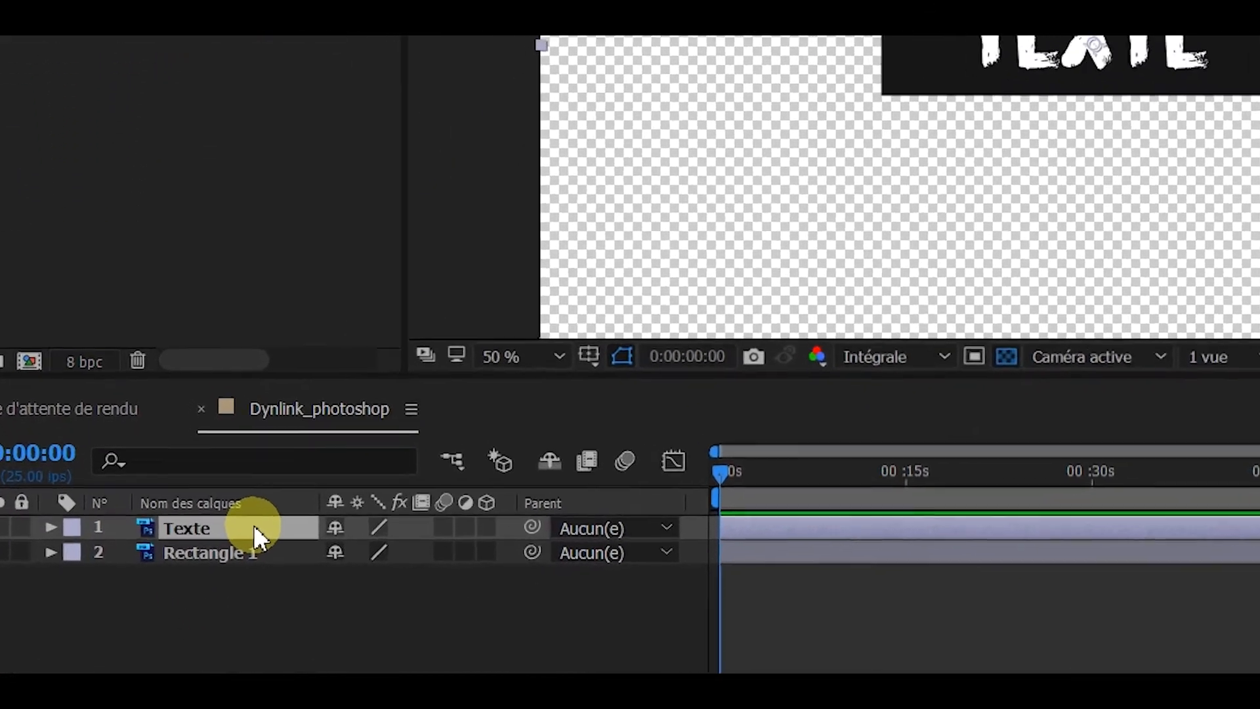
right_click(220, 541)
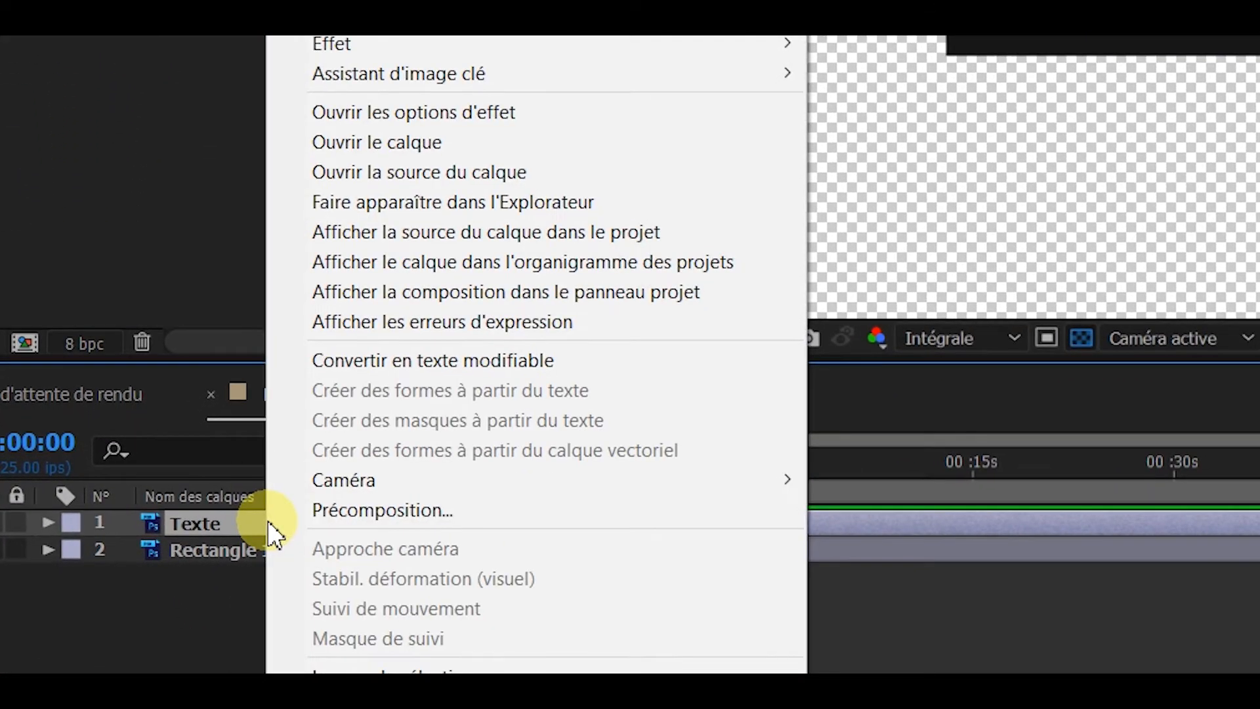
left_click(683, 377)
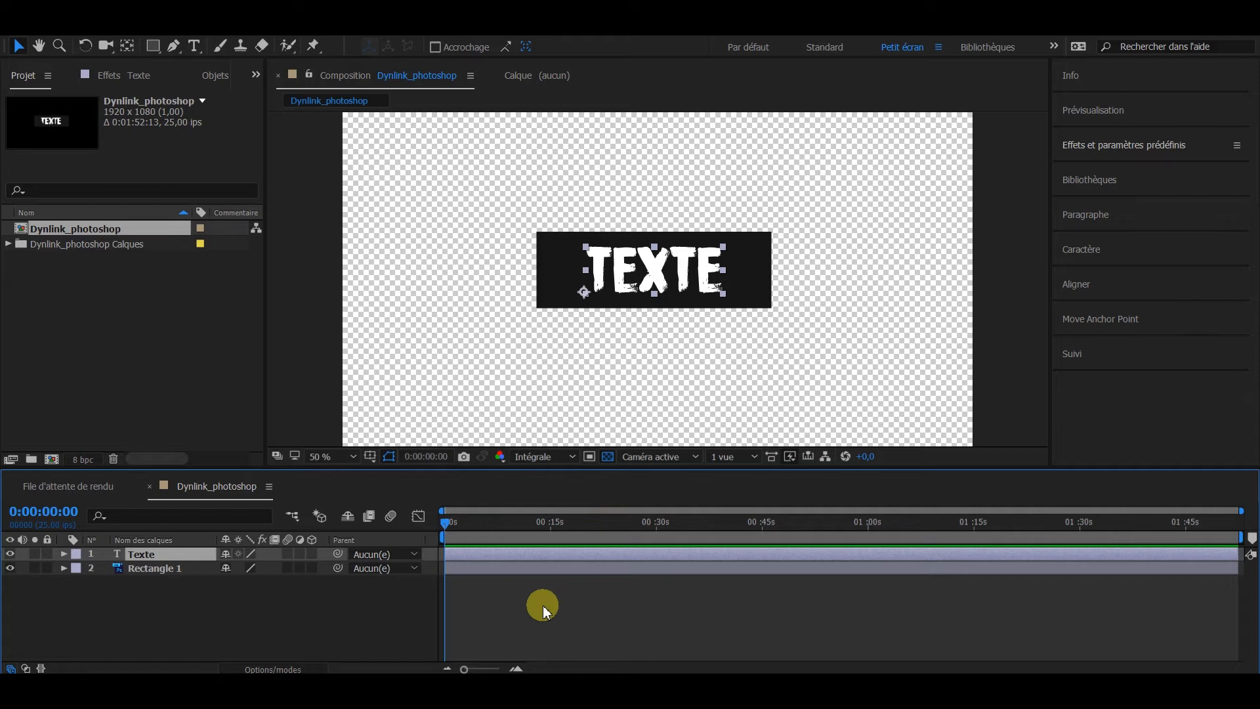
Step: Show the character settings and replace the wording of the Texte layer with TUTO
left_click(1133, 252)
left_click(676, 272)
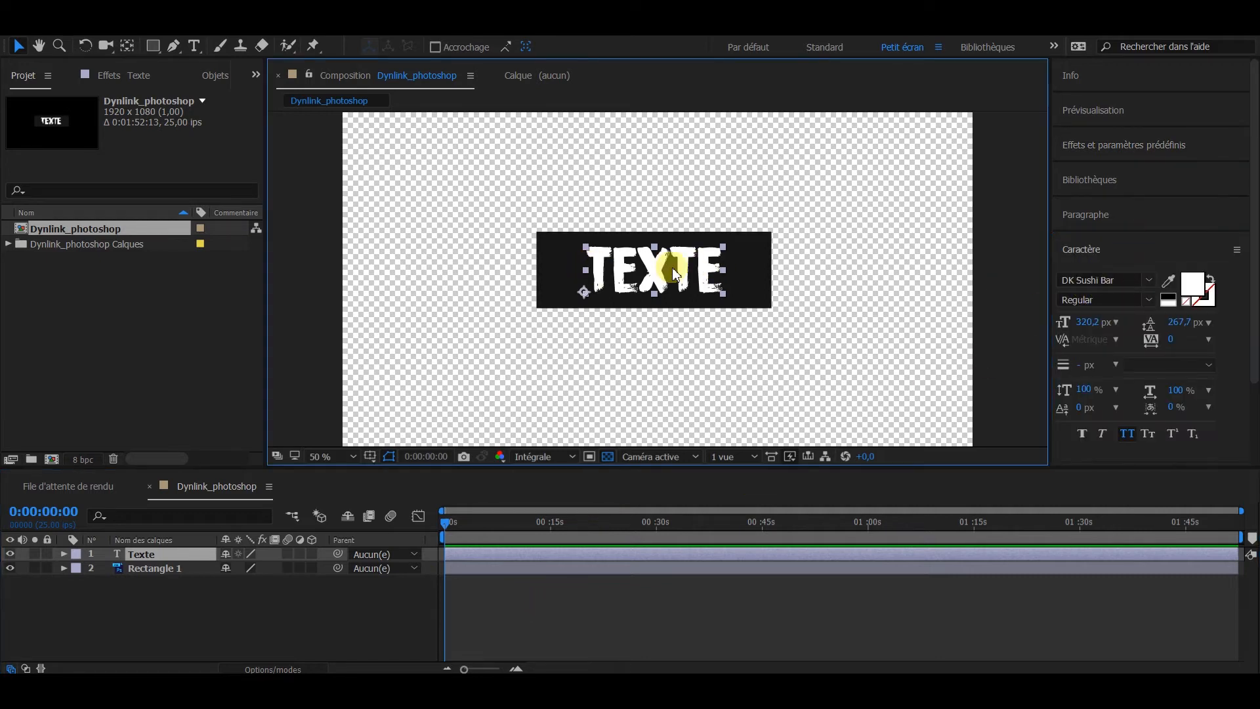
double_click(712, 270)
left_click_drag(712, 270, 538, 270)
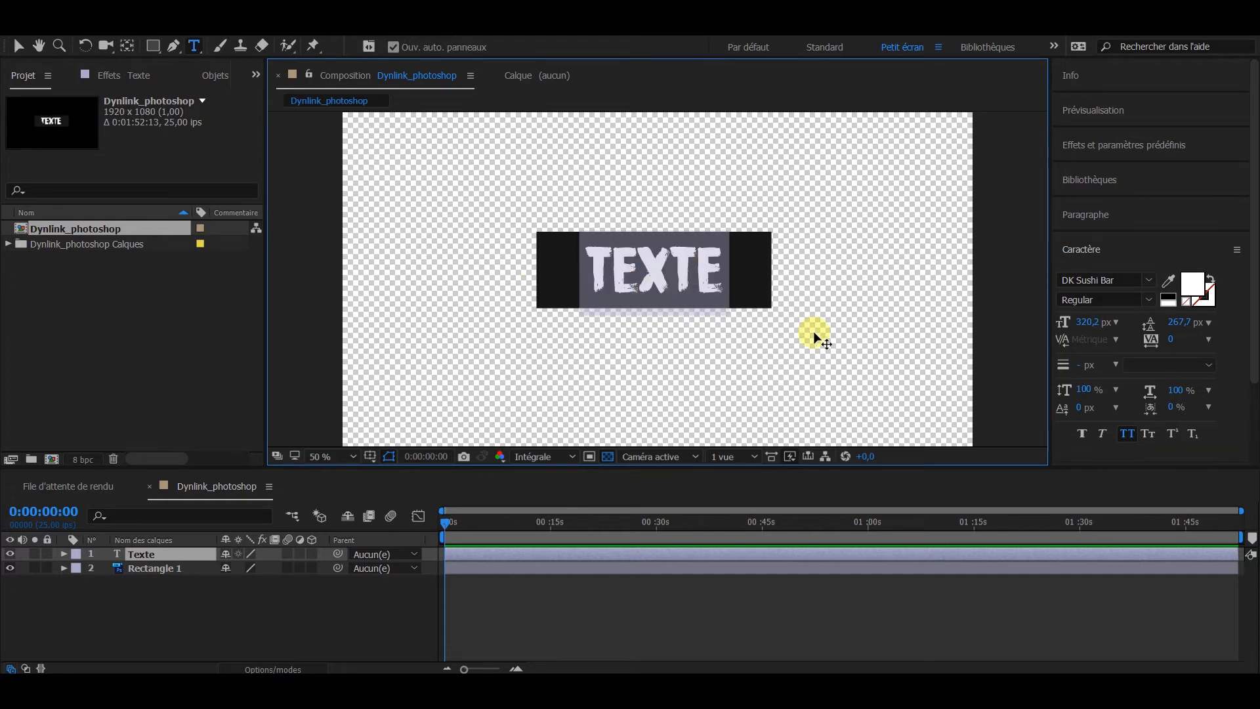
type("TUTO")
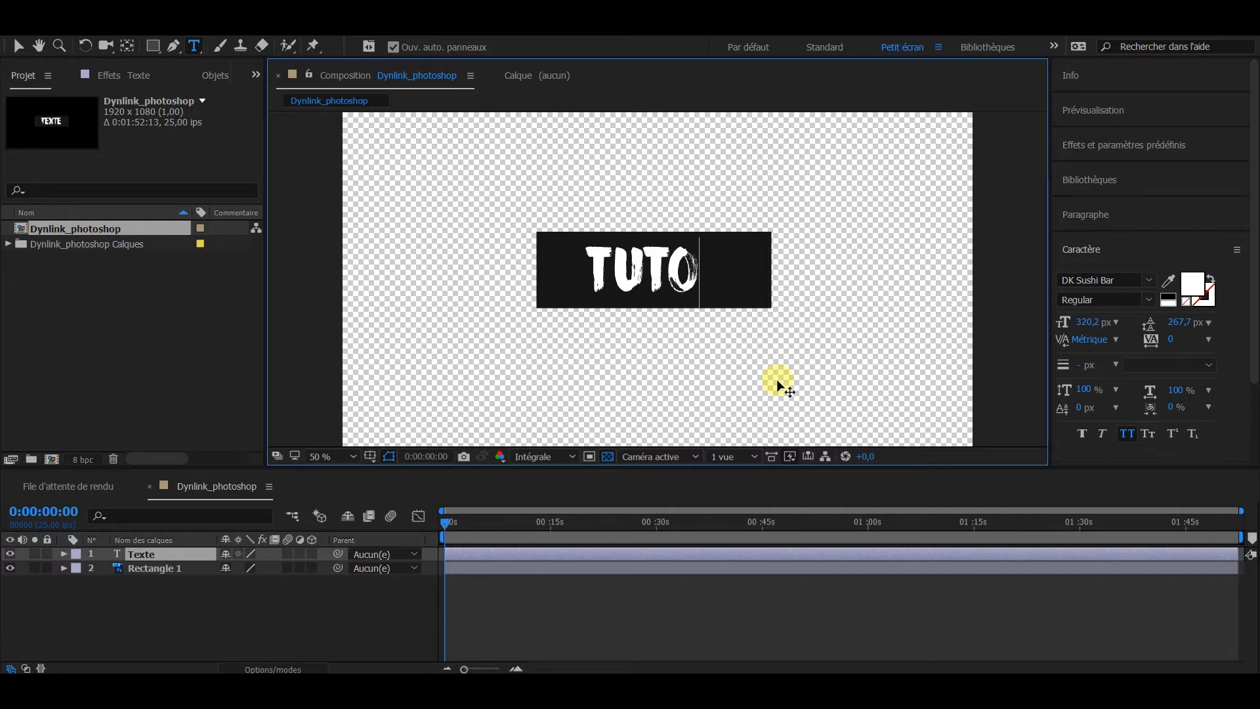
left_click(623, 602)
Step: Centre the TUTO text horizontally on the dark rectangle with the Selection tool and deselect it
left_click(143, 556)
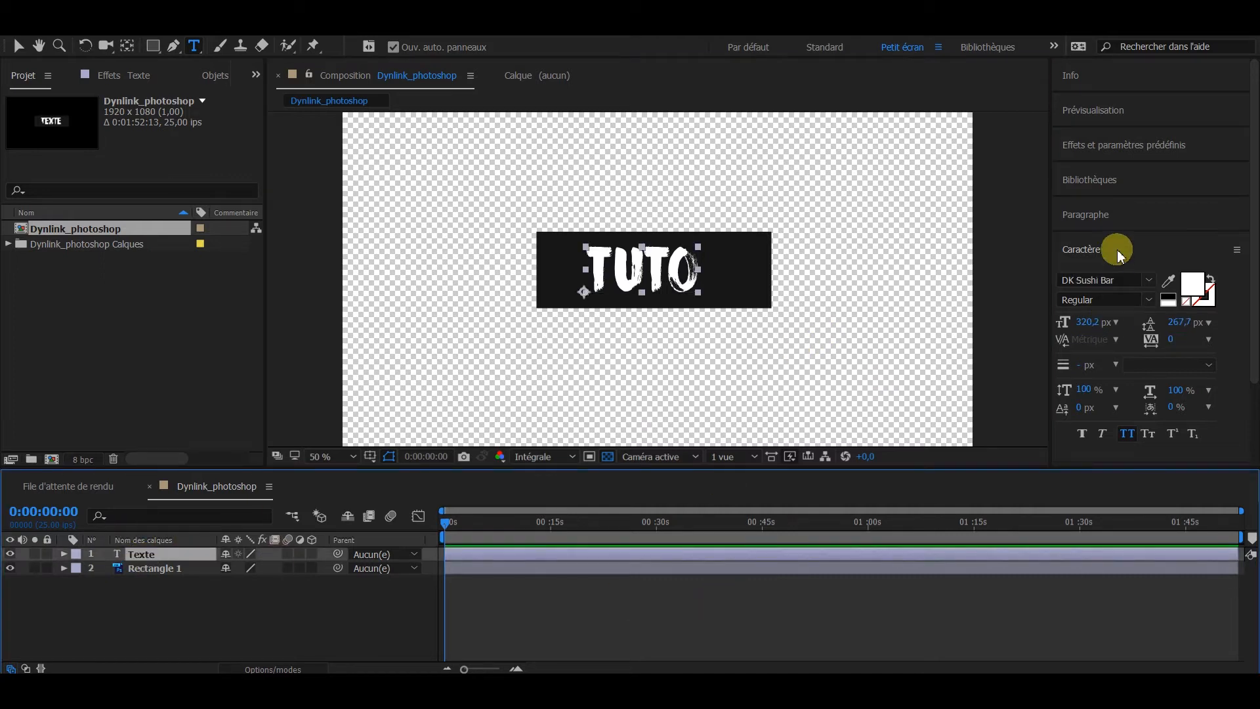
left_click(788, 622)
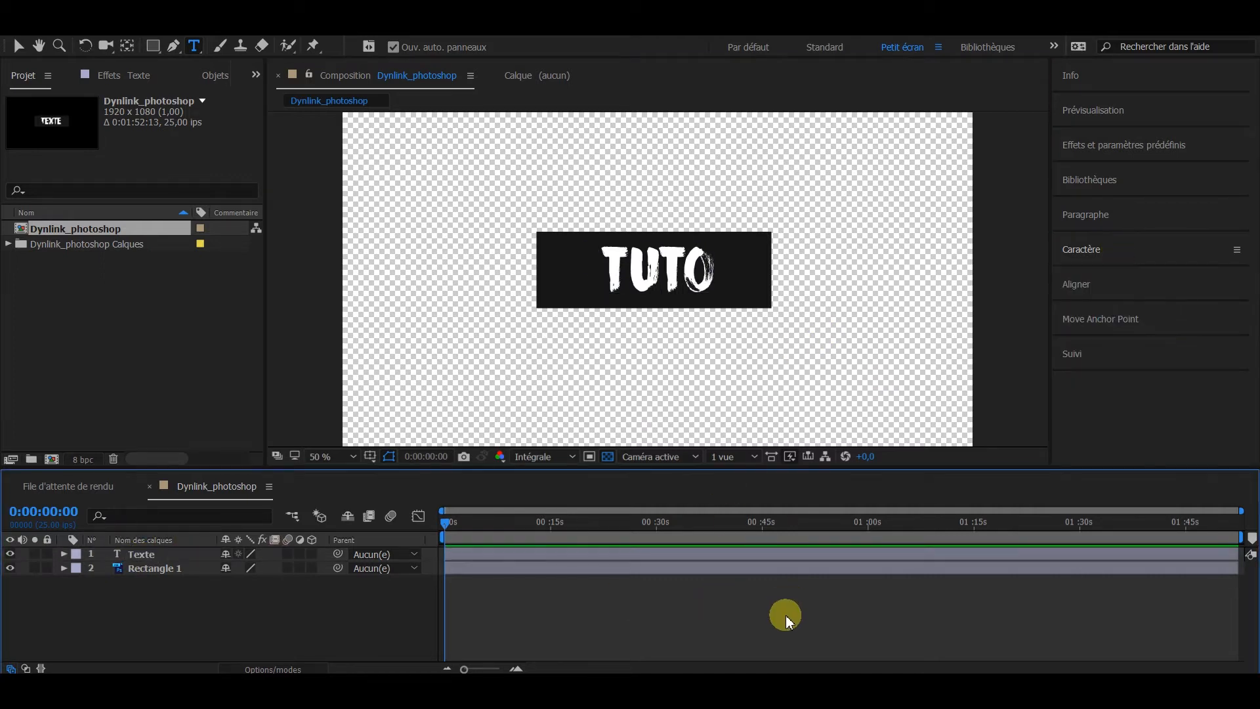
key("v")
left_click(727, 338)
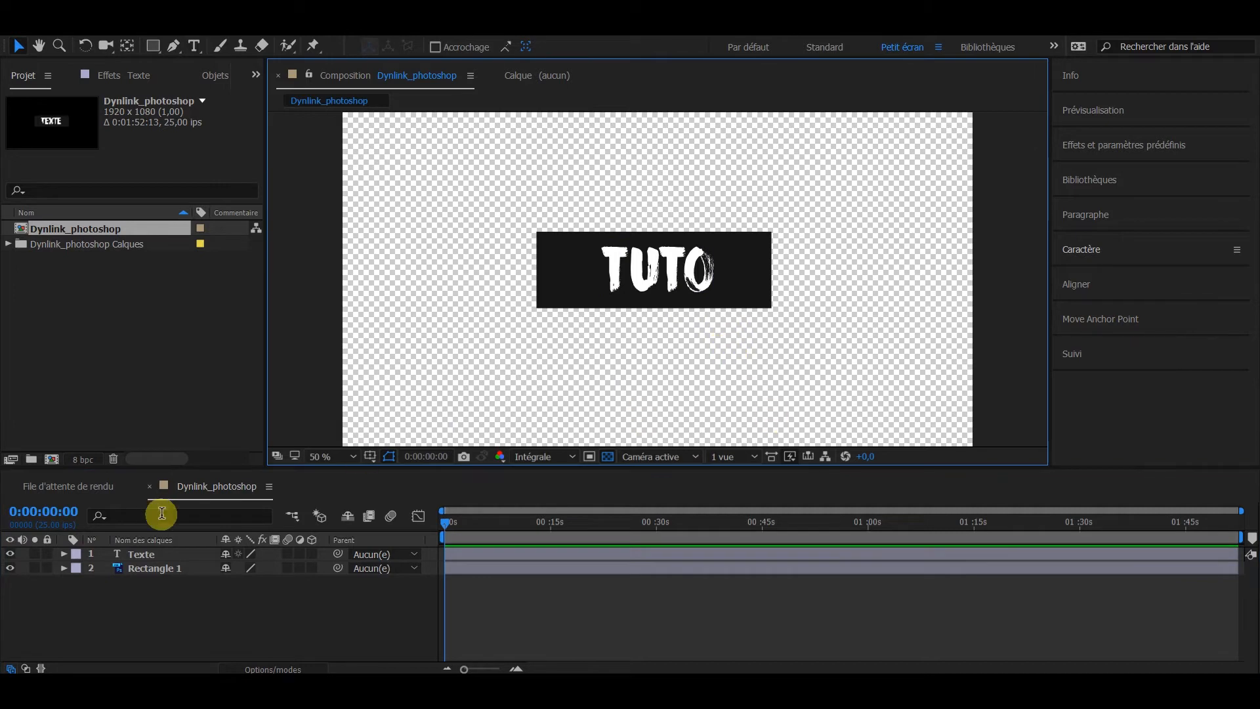
Step: Hide the transparency grid and try stretching all four corners of the Rectangle 1 mask outward into an irregular quadrilateral
left_click(164, 571)
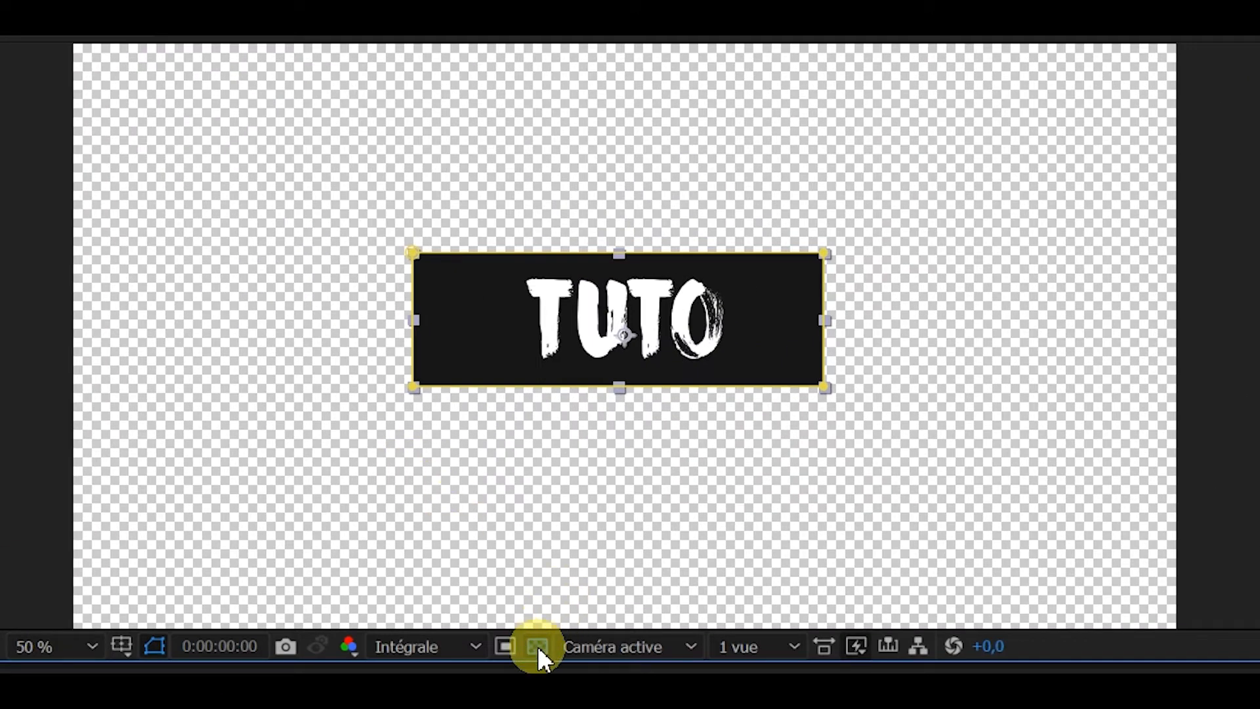
left_click(537, 646)
key("period")
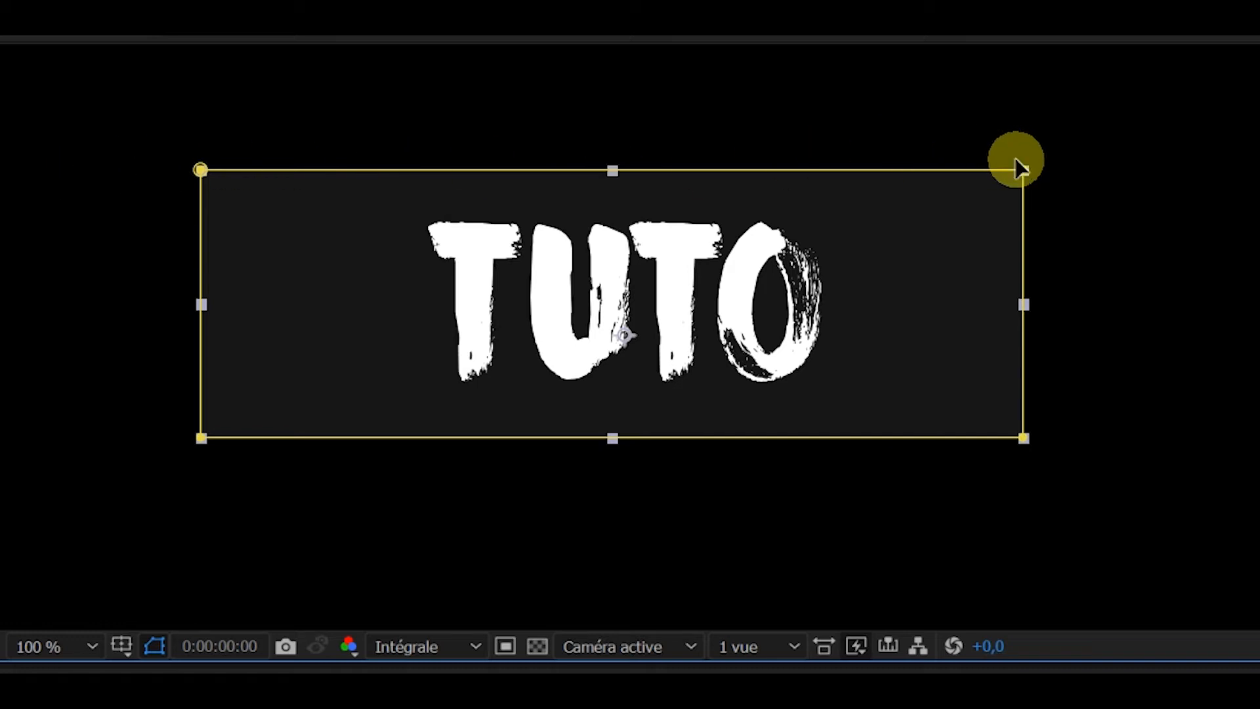
left_click_drag(201, 170, 178, 145)
key("comma")
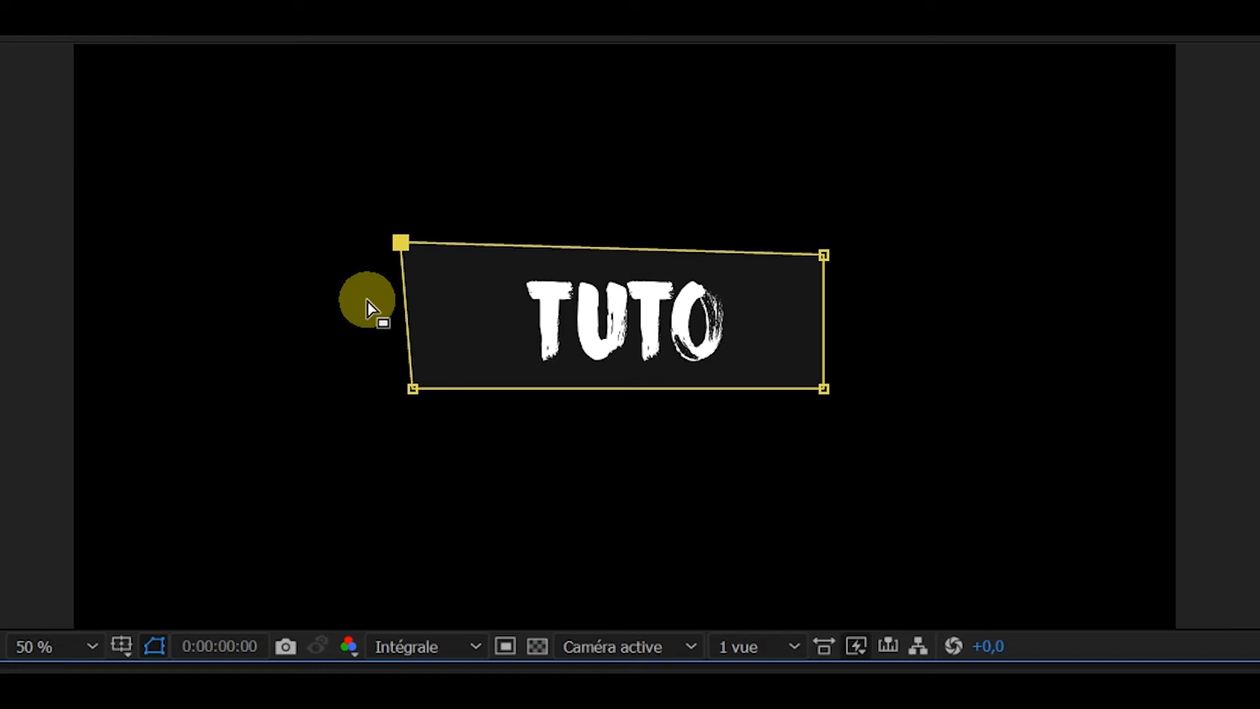
left_click_drag(401, 243, 386, 169)
left_click_drag(413, 388, 146, 511)
left_click_drag(823, 389, 1033, 598)
left_click_drag(825, 256, 1091, 86)
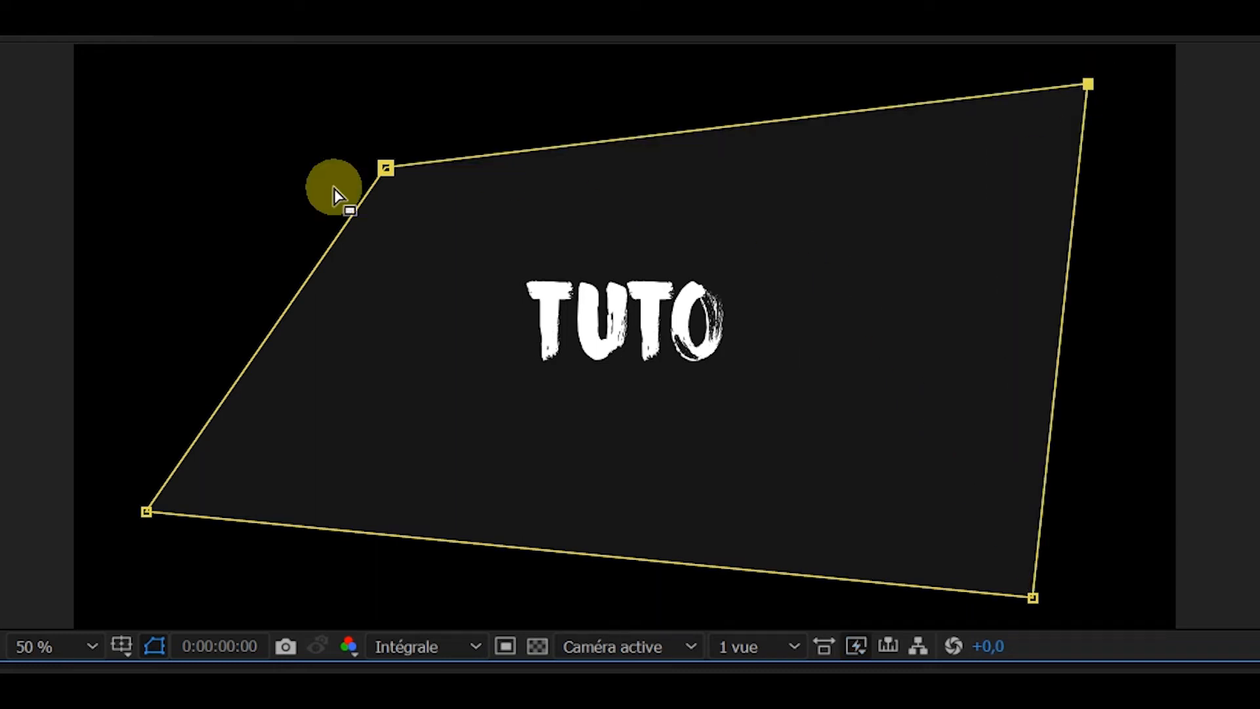
Step: Try pulling the upper-left and lower-right corners of the Rectangle 1 mask inward into a slanted diamond, and deselect the layer
left_click_drag(385, 169, 504, 275)
left_click_drag(1033, 598, 592, 482)
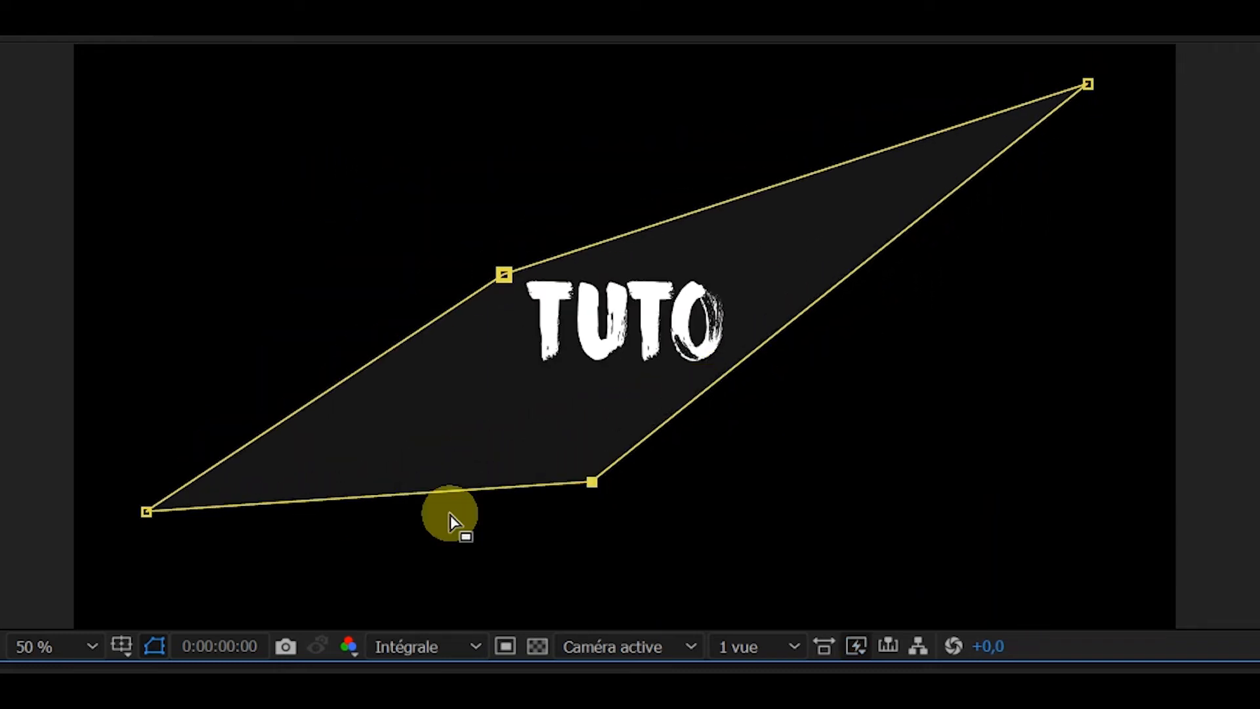
left_click(262, 695)
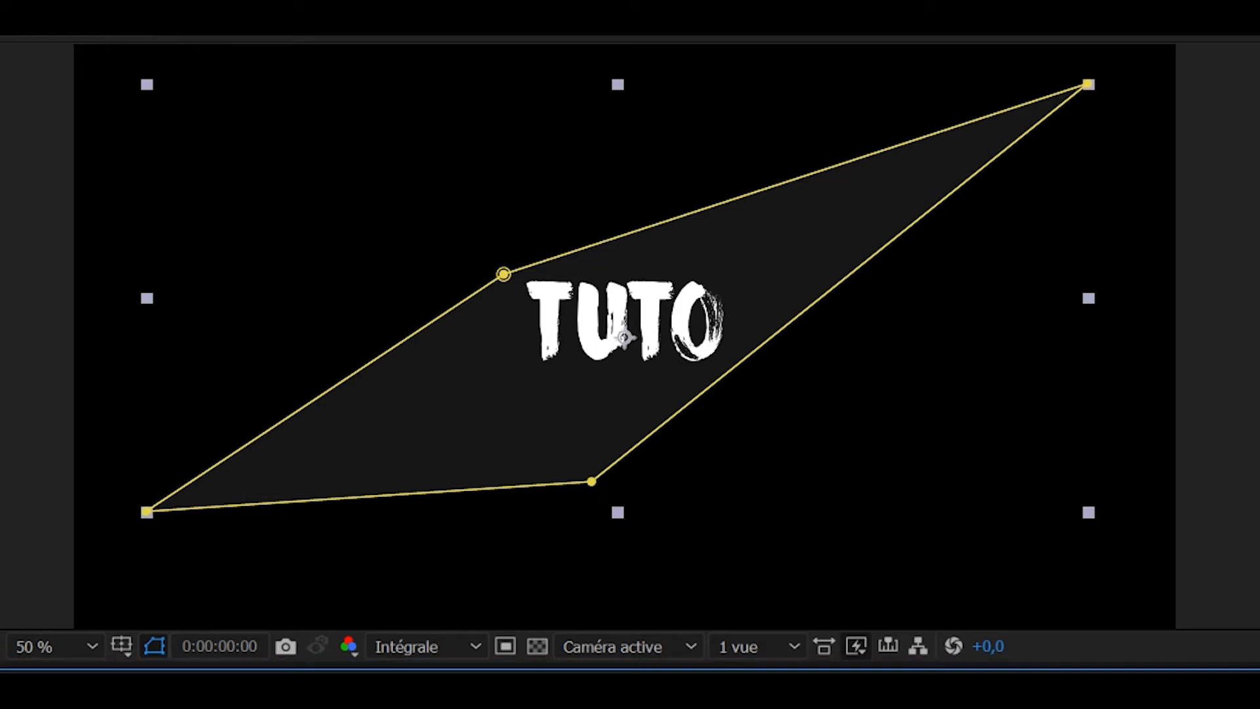
right_click(346, 122)
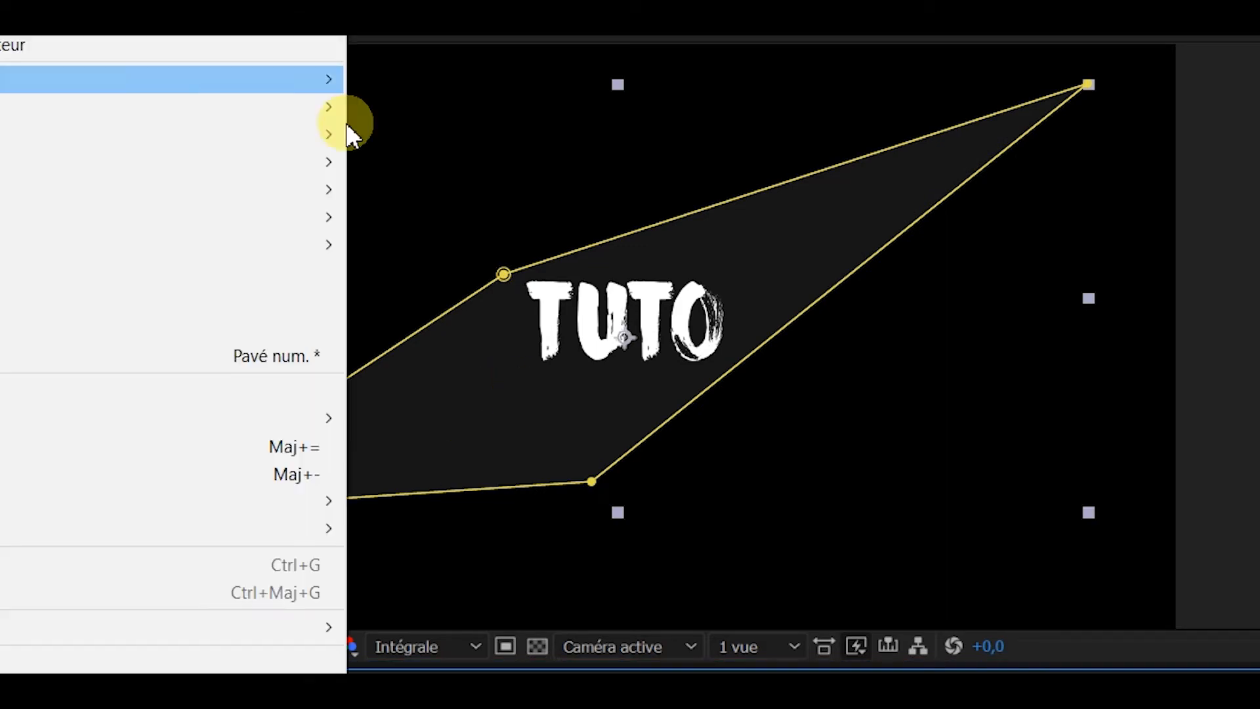
left_click(319, 629)
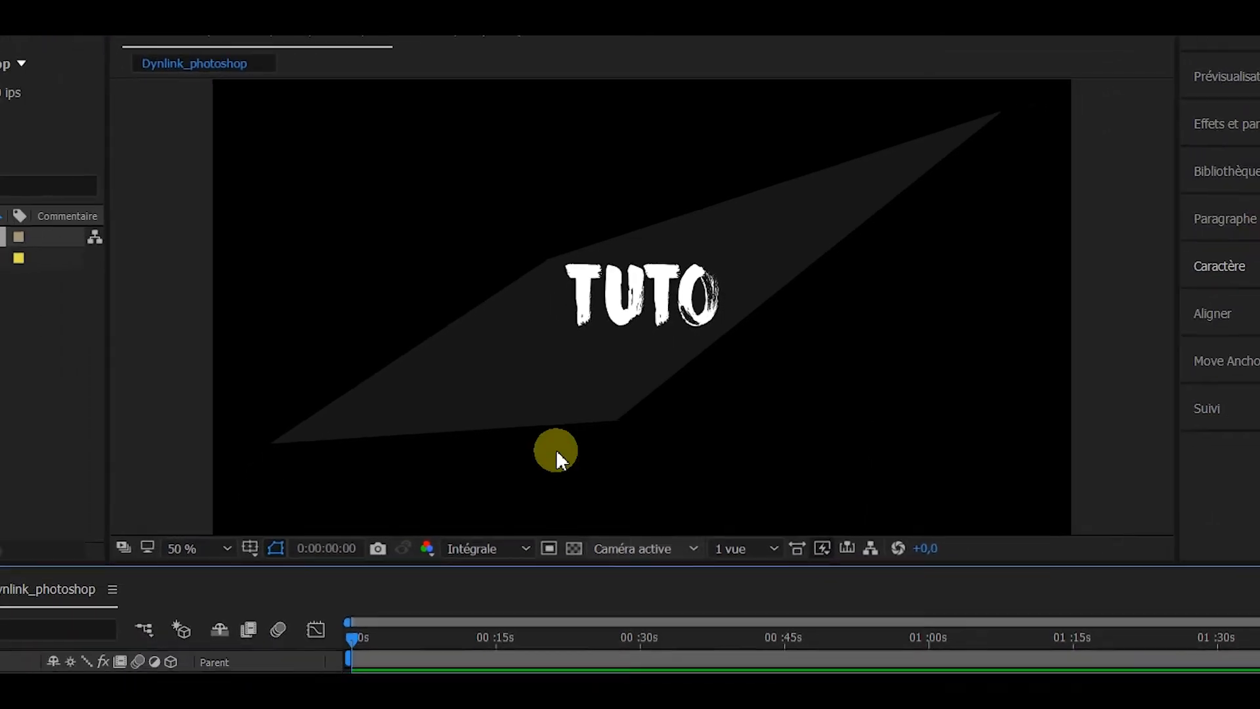
left_click(487, 485)
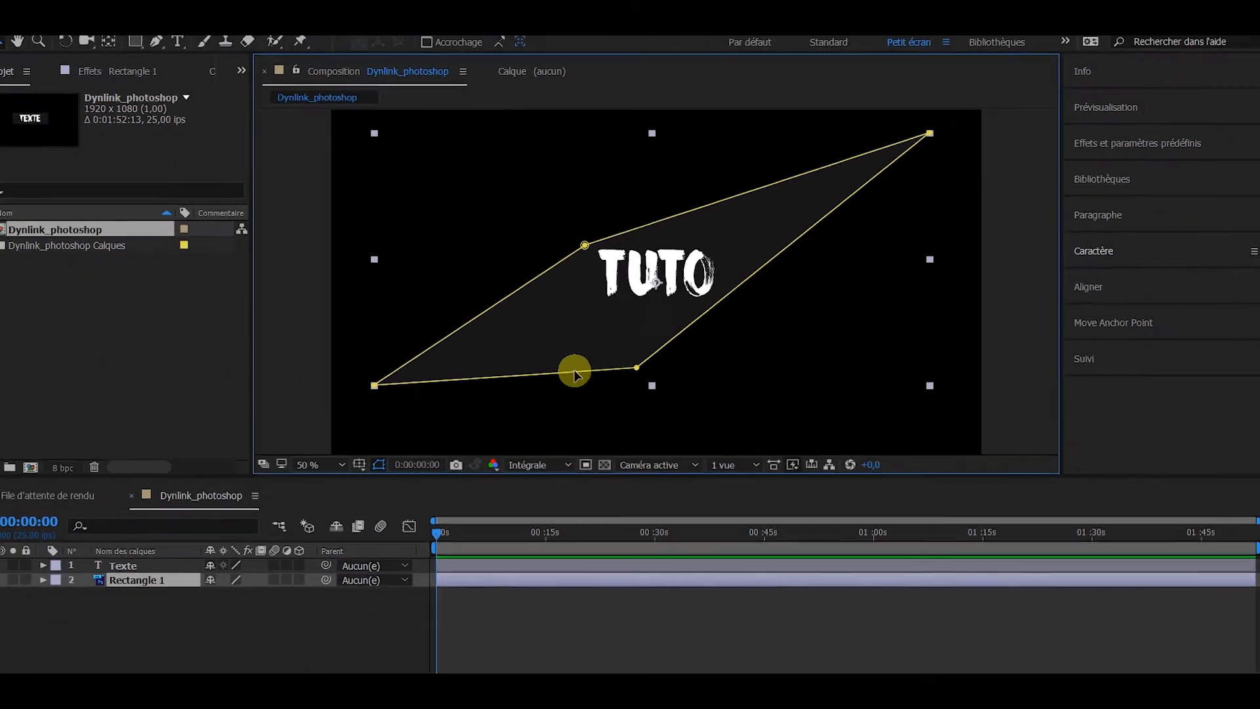
Step: Undo the corner changes made to the Rectangle 1 mask
key("ctrl+z")
key("ctrl+z")
key("ctrl+z")
key("ctrl+z")
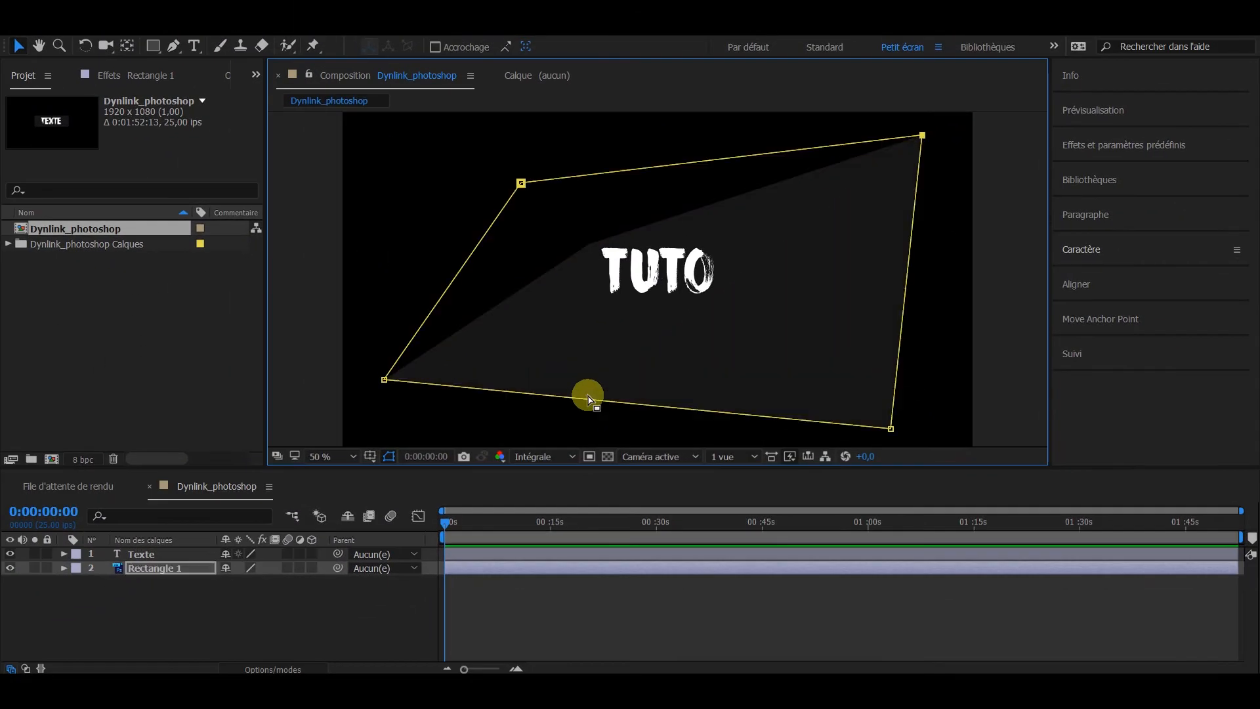
key("ctrl+z")
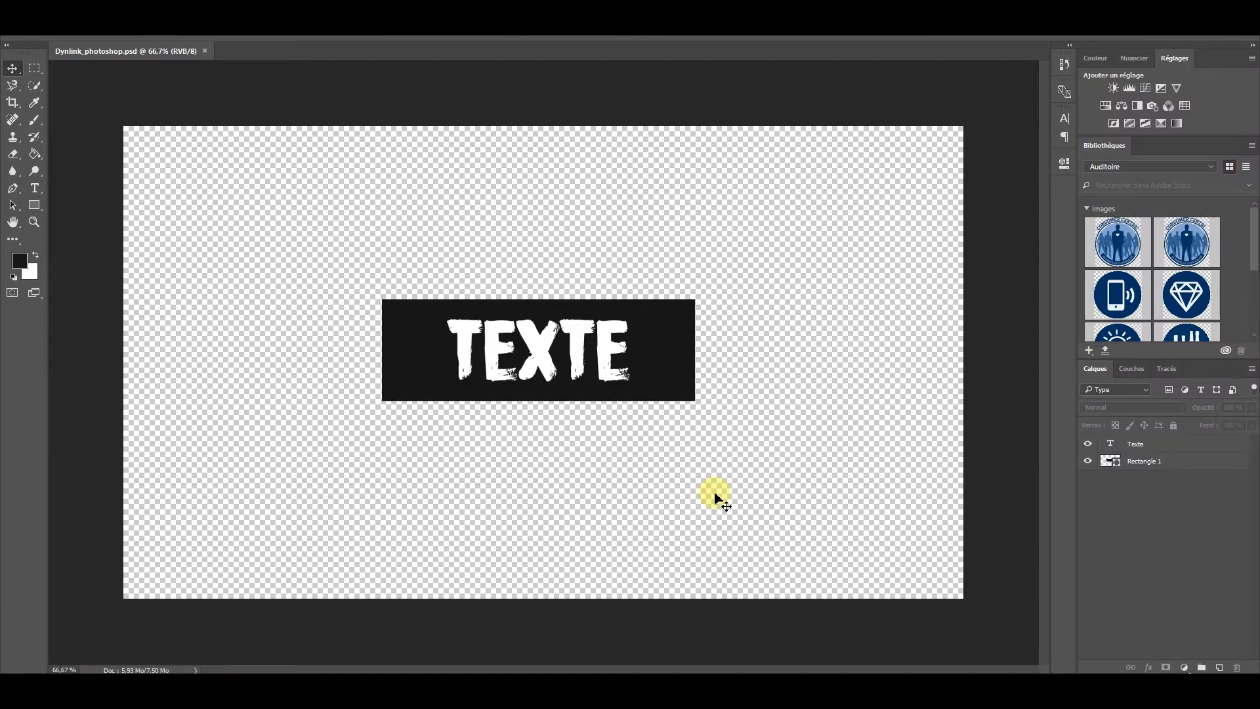
Step: Switch to Dynlink_photoshop.psd in Photoshop, set the Rectangle 1 shape's fill to a dark blue swatch, and collapse its properties
left_click(1148, 463)
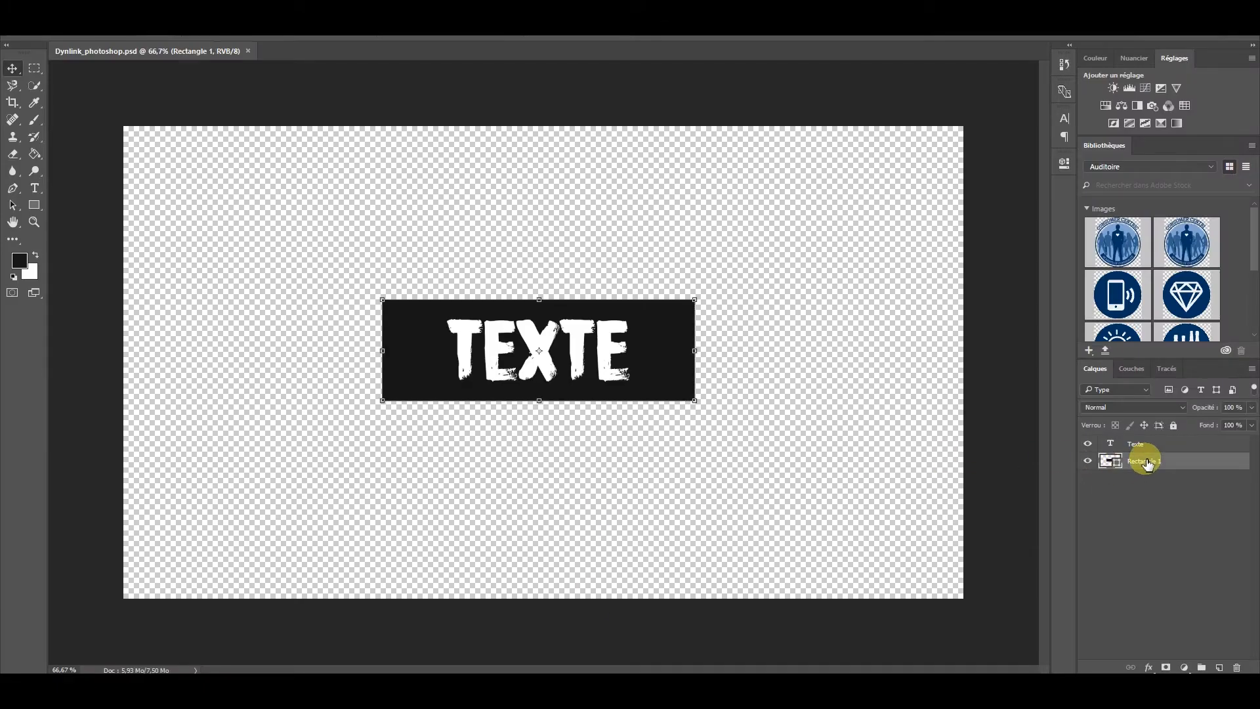
left_click(1064, 164)
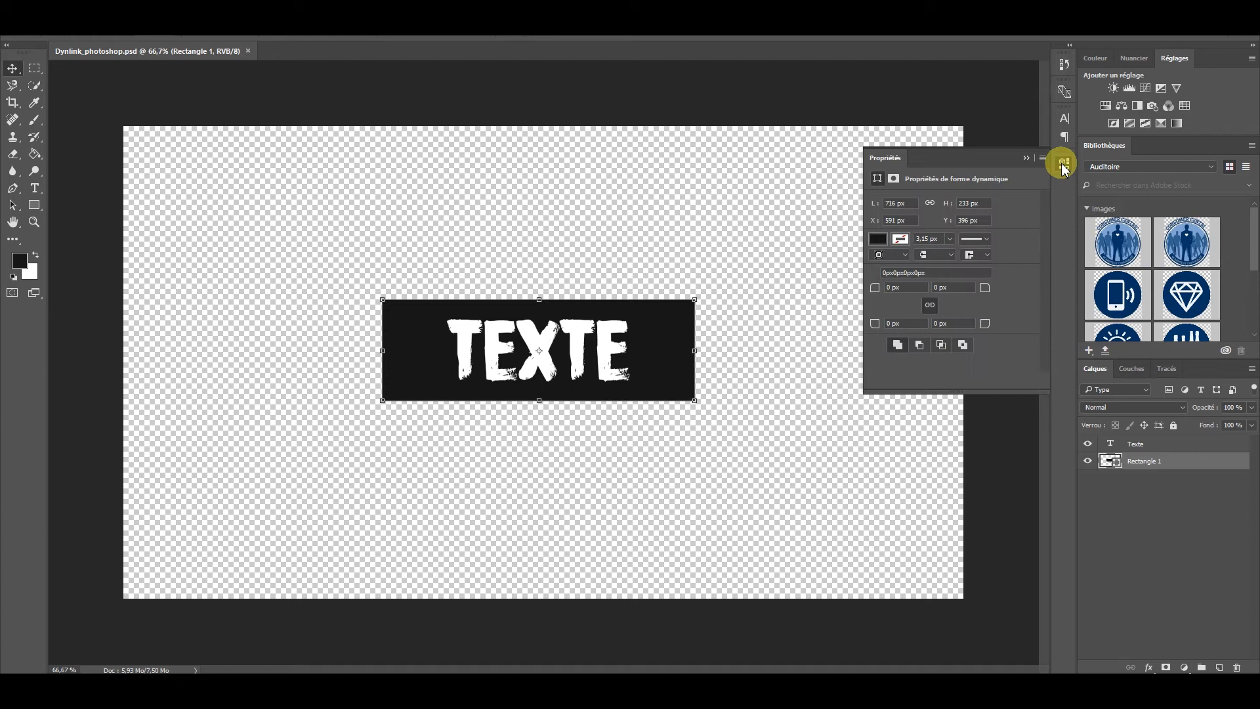
left_click(878, 240)
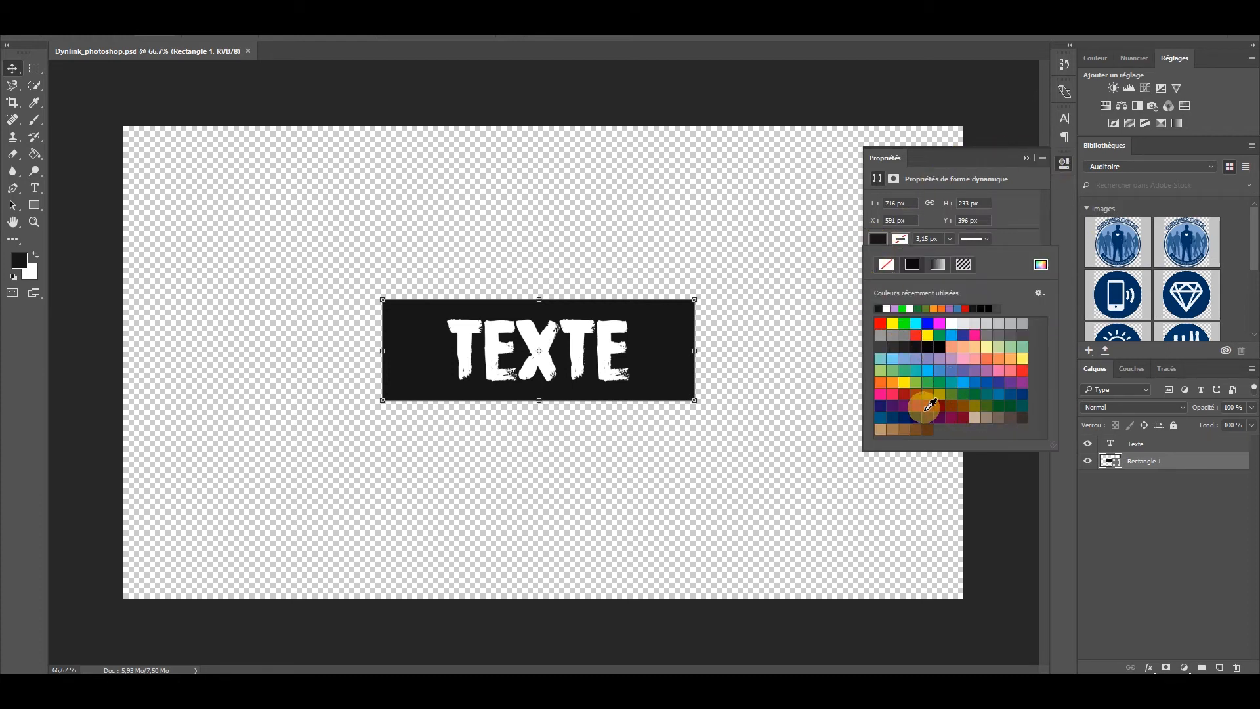
left_click(882, 418)
left_click(1026, 159)
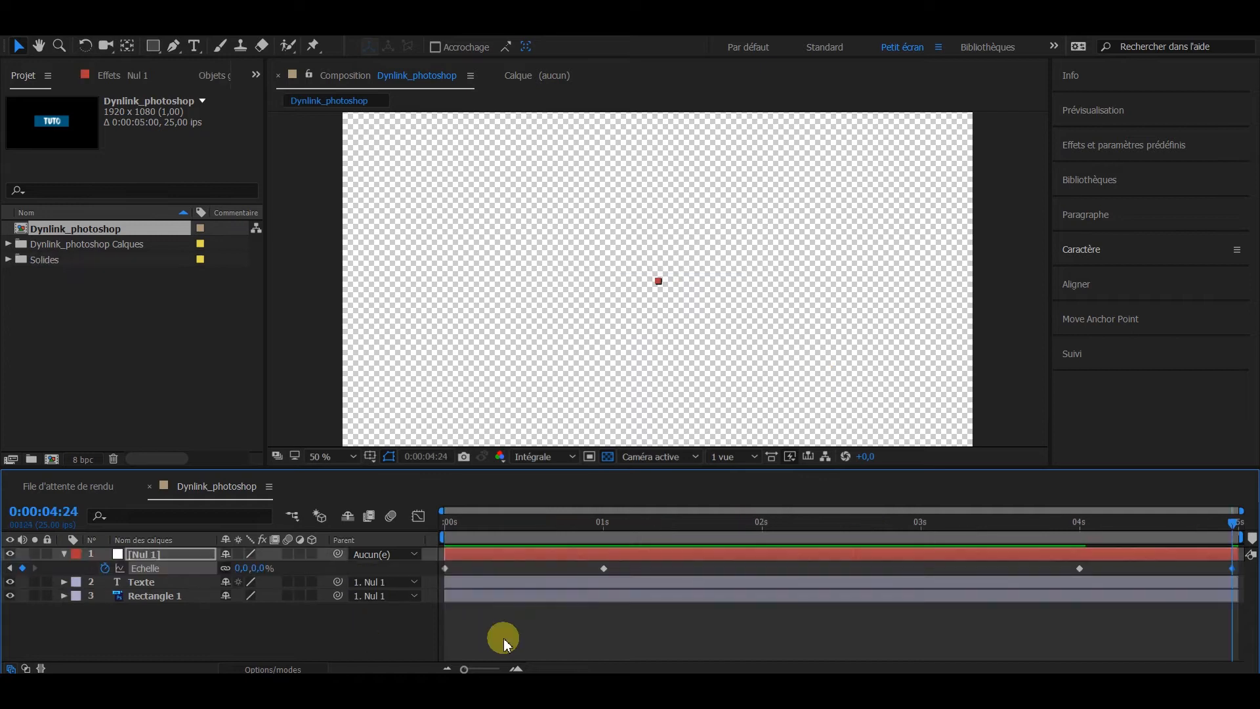
Step: Return to the start of the Dynlink_photoshop composition and save the project as DynLink_After
left_click(582, 644)
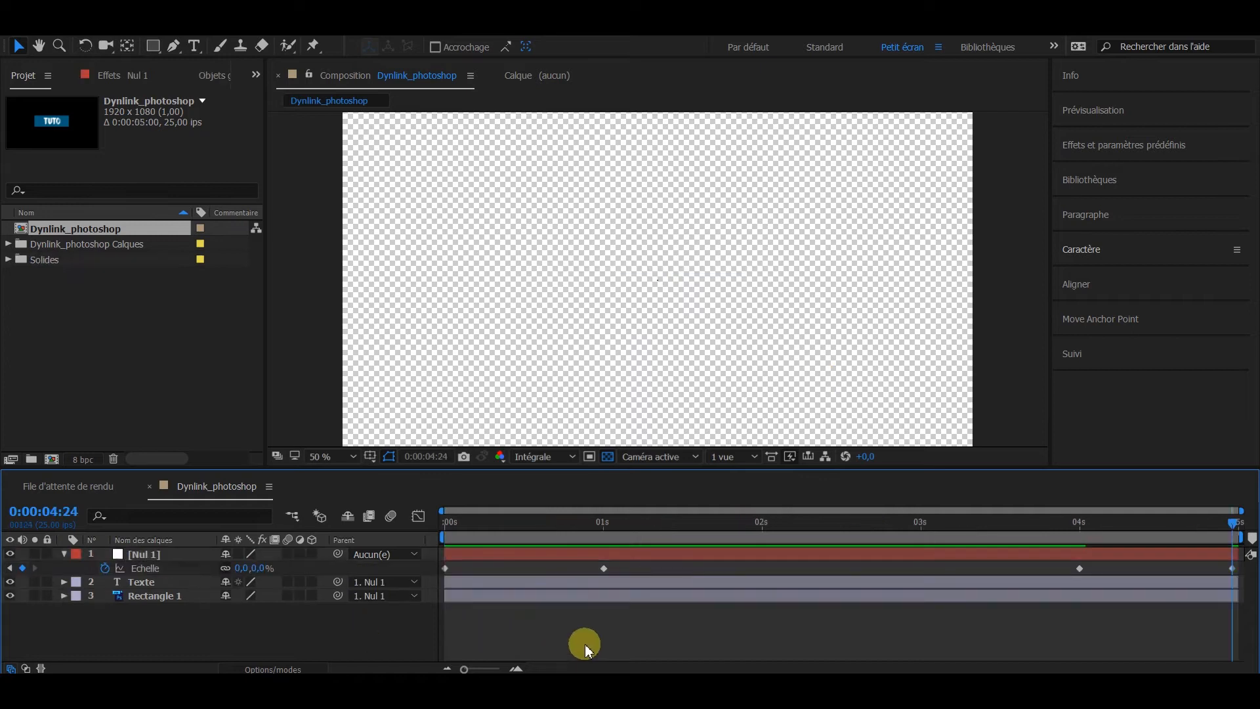
left_click_drag(407, 523, 442, 582)
key("ctrl+s")
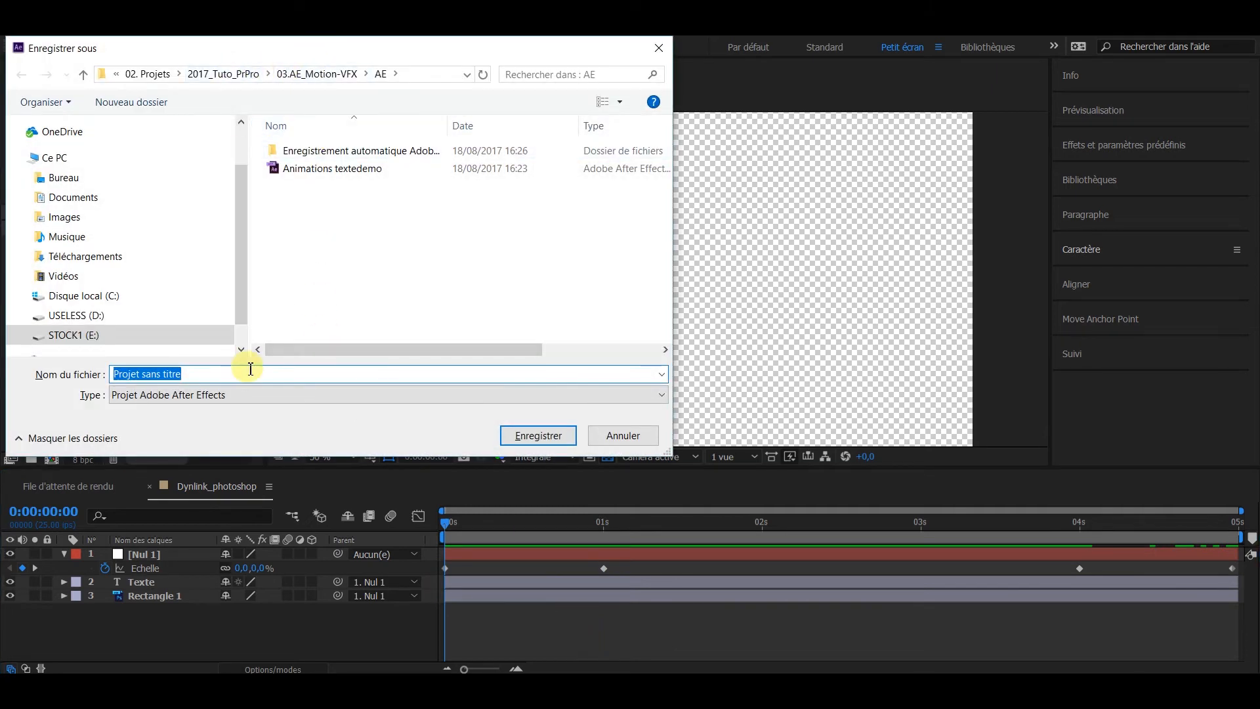
type("DynLink_After")
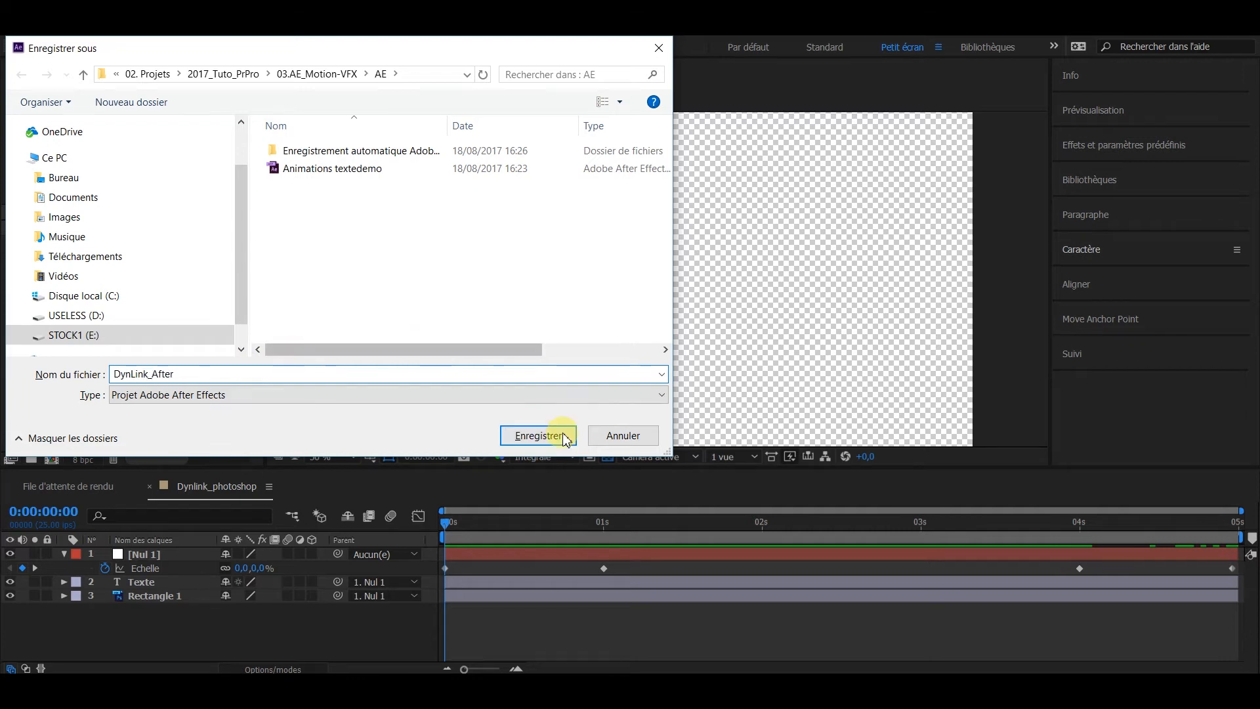
left_click(539, 434)
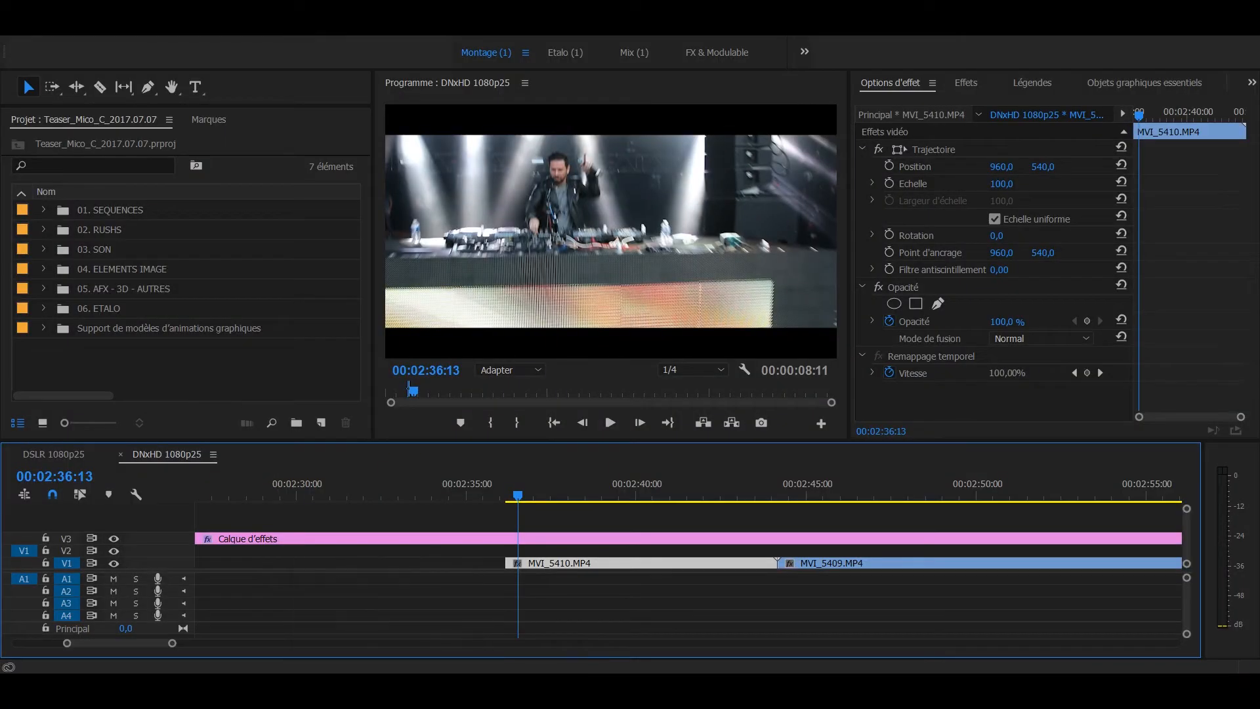
Step: From the AE folder, import the Dynlink_photoshop composition of the DynLink_After project into the Premiere Pro project
left_click(382, 693)
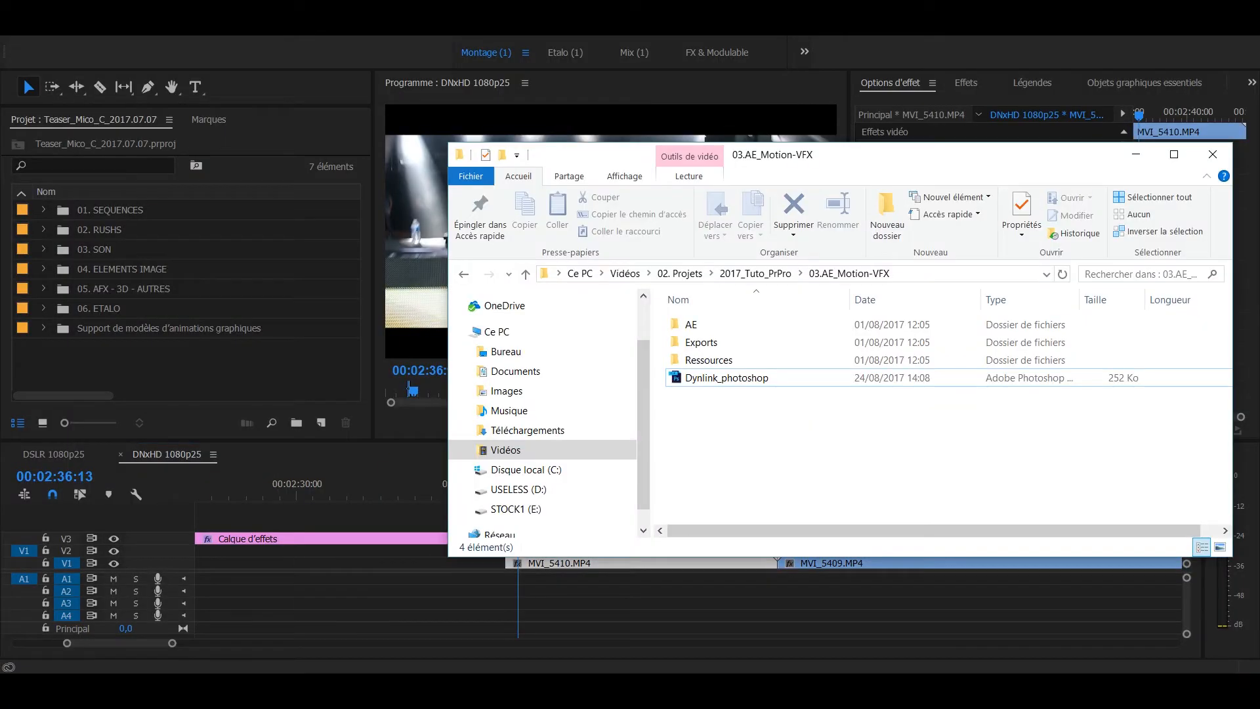
double_click(728, 326)
left_click_drag(715, 361, 203, 380)
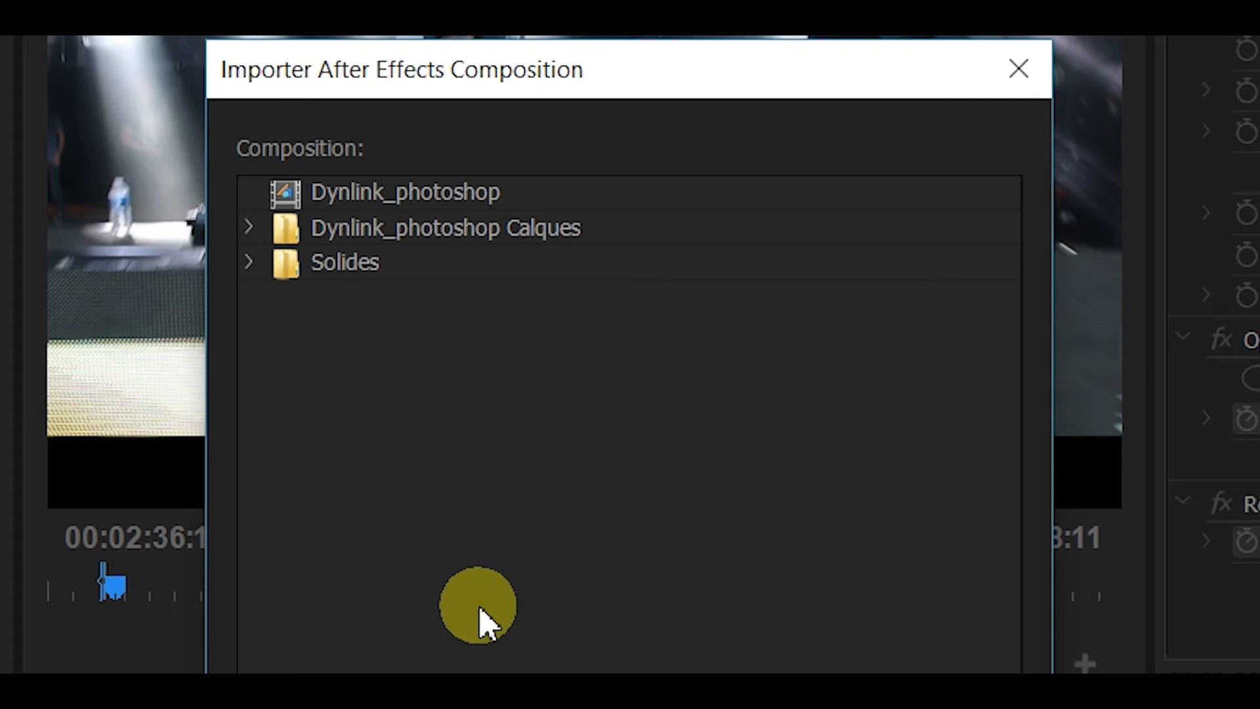
left_click(415, 195)
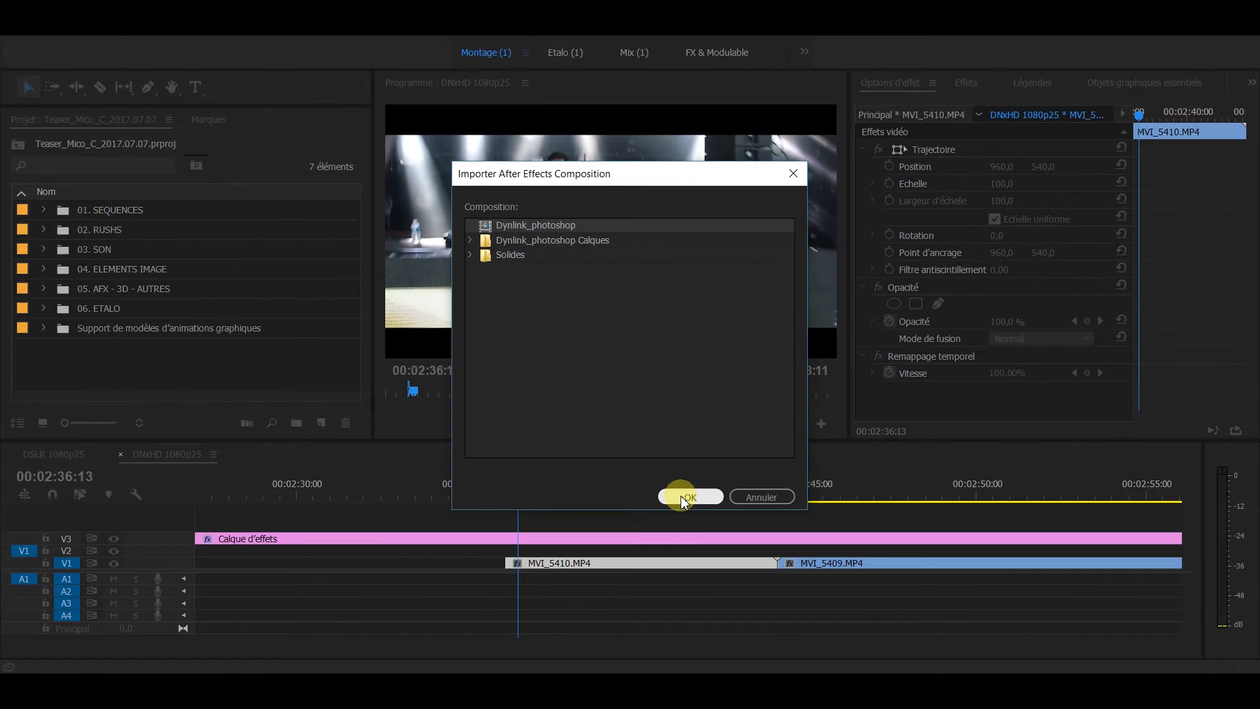
left_click(705, 603)
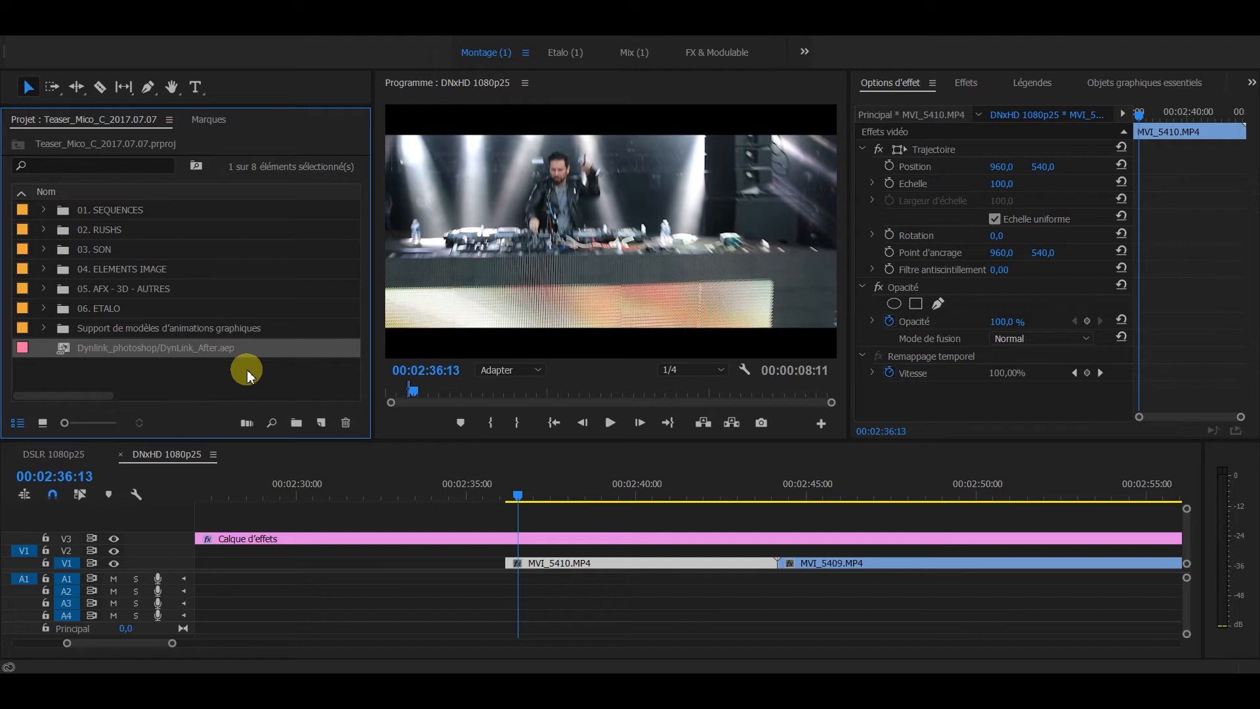
Step: Place the linked Dynlink_photoshop composition on track V2 over the start of MVI_5410.MP4, delete its audio, and play back the title
left_click_drag(67, 346, 556, 576)
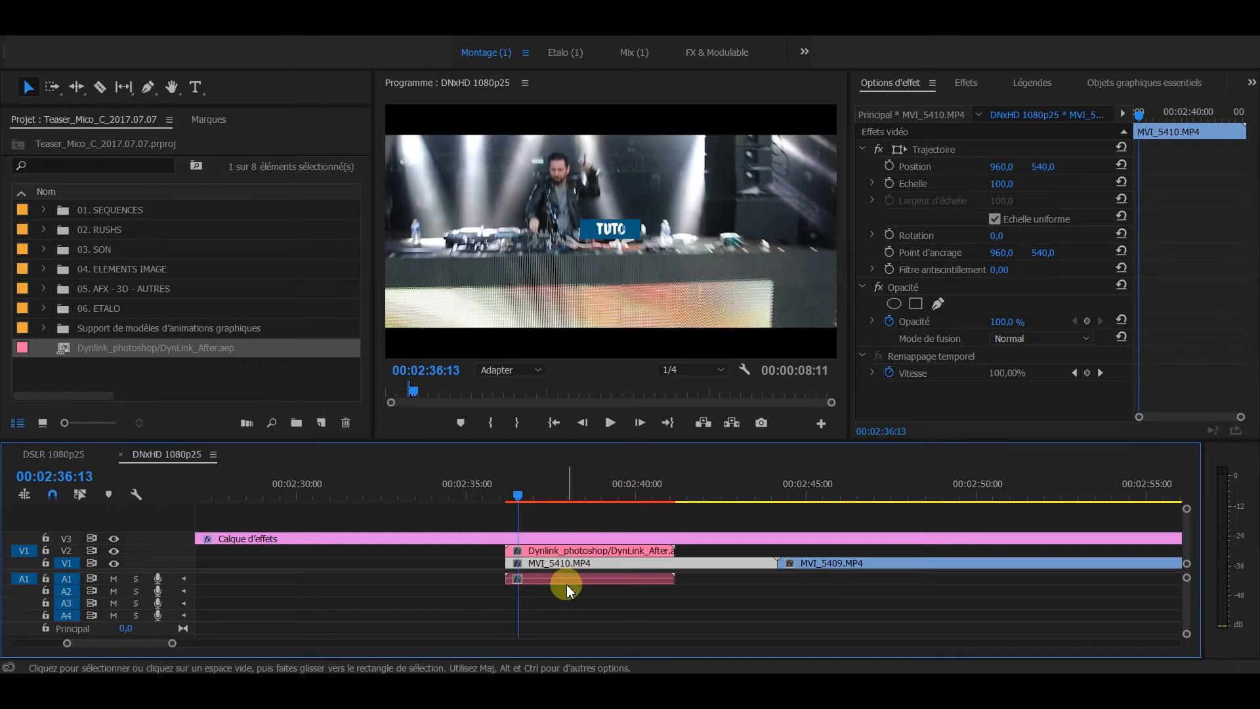
left_click(567, 581)
key("Delete")
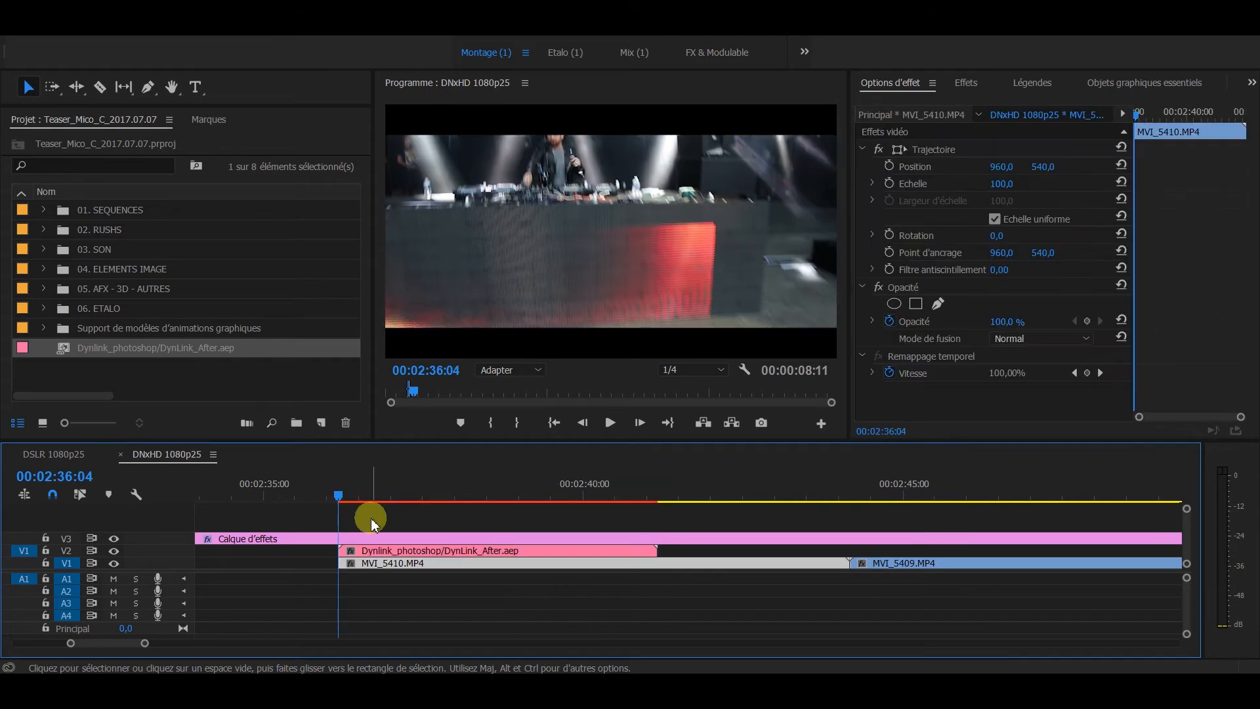
key("space")
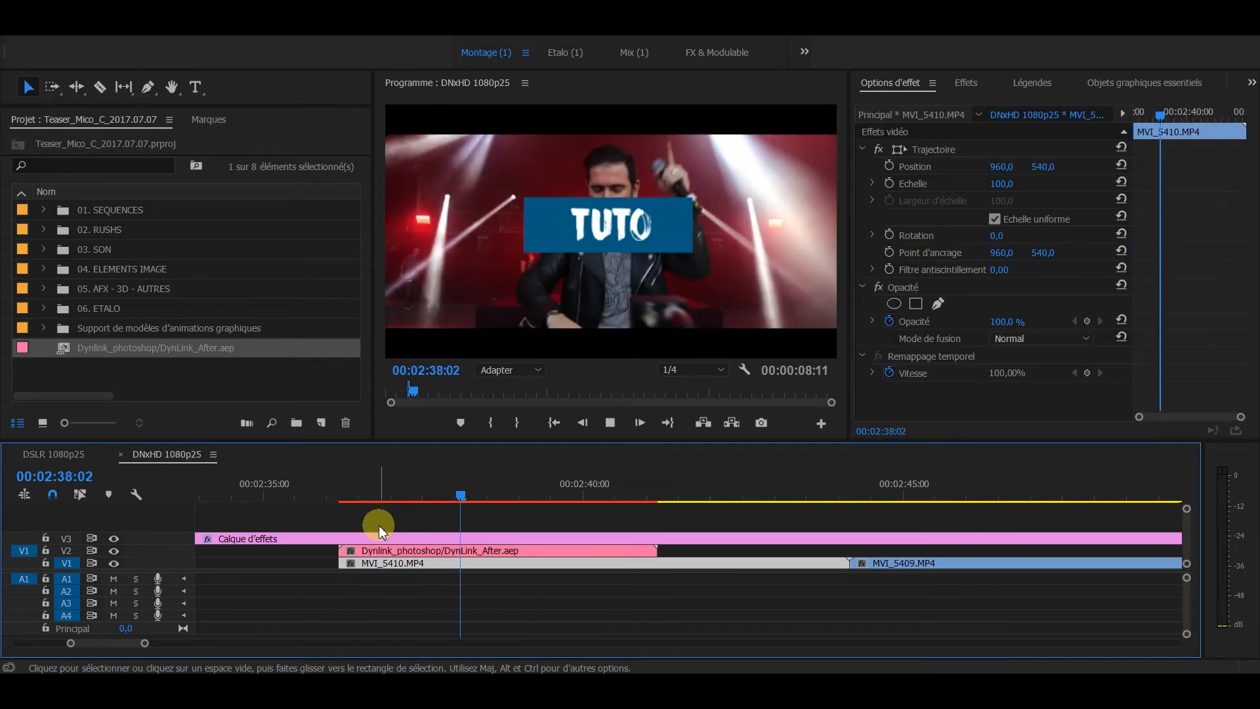
key("space")
left_click(386, 525)
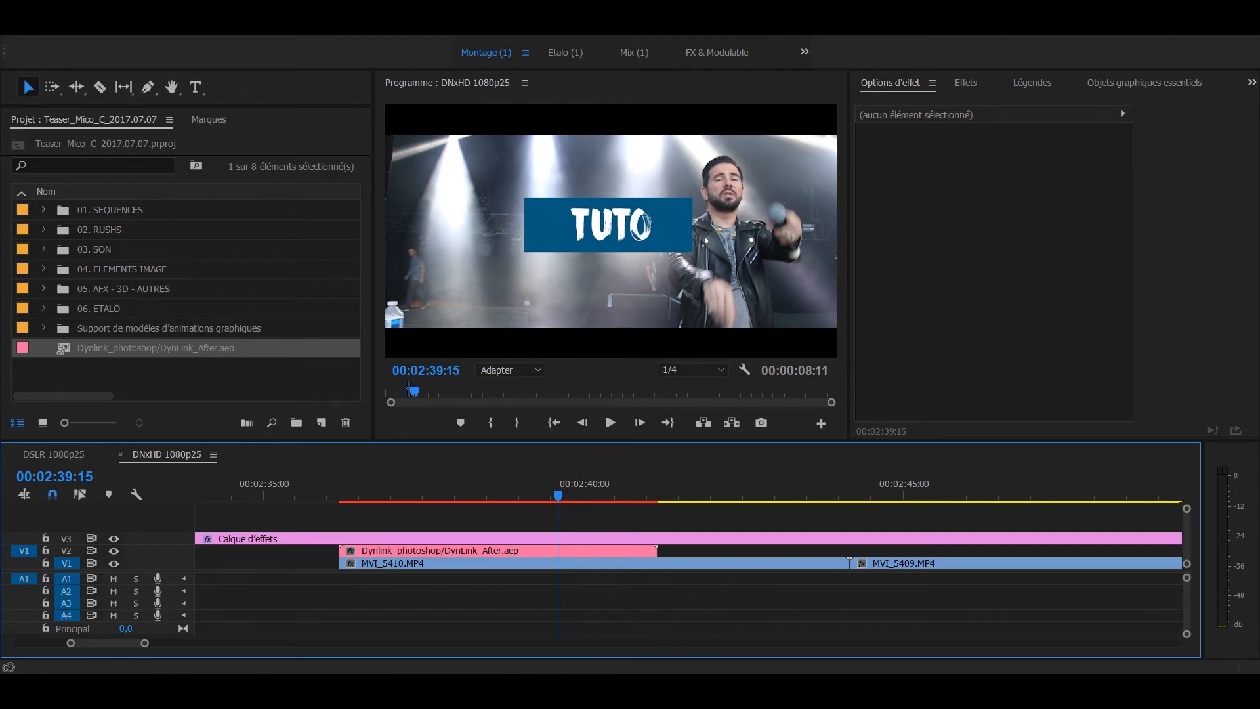
Step: Switch to Dynlink_photoshop.psd in Photoshop, set the Rectangle 1 shape's fill to a near-black swatch, and return to Premiere Pro
left_click(611, 693)
left_click(1064, 162)
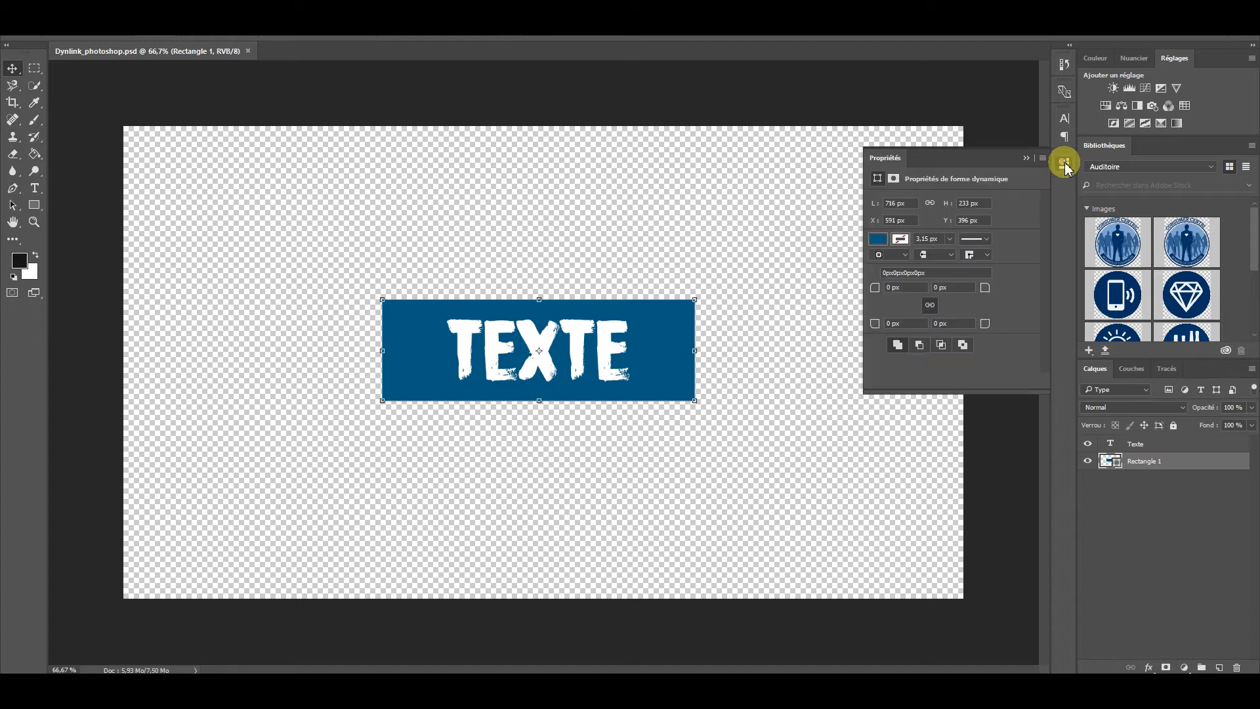
left_click(878, 240)
left_click(879, 309)
left_click(1026, 159)
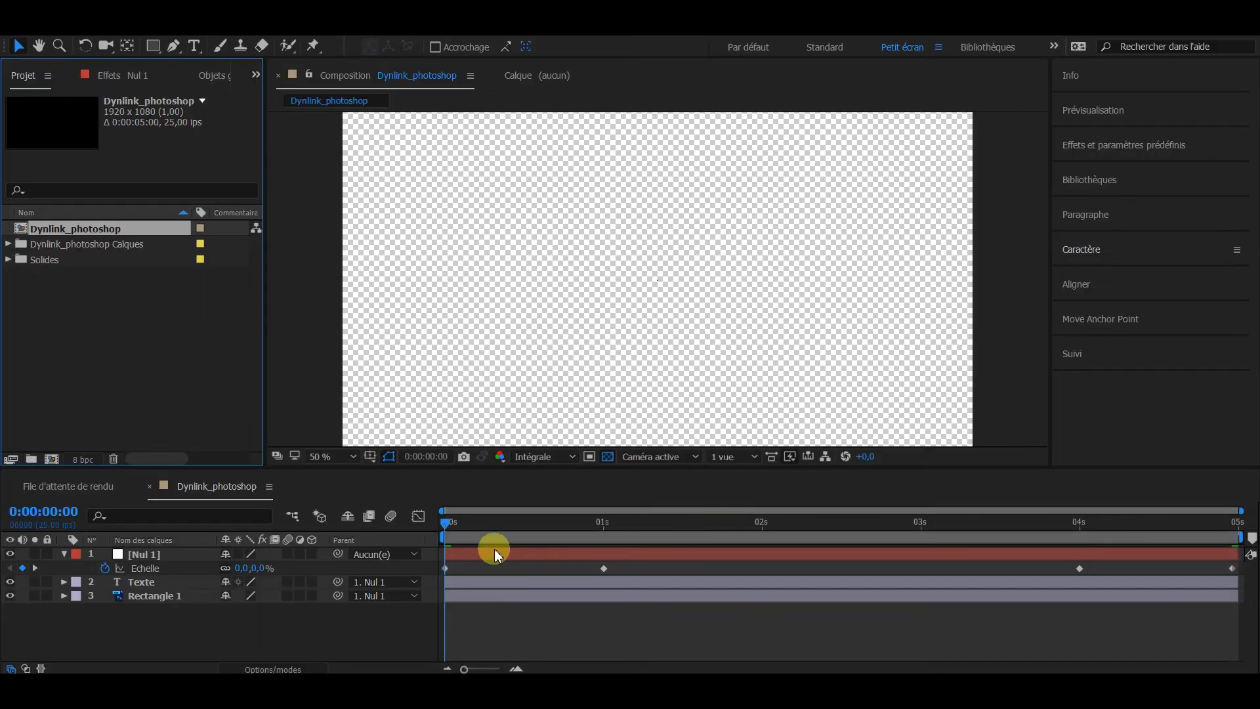
left_click(482, 530)
left_click_drag(482, 530, 763, 576)
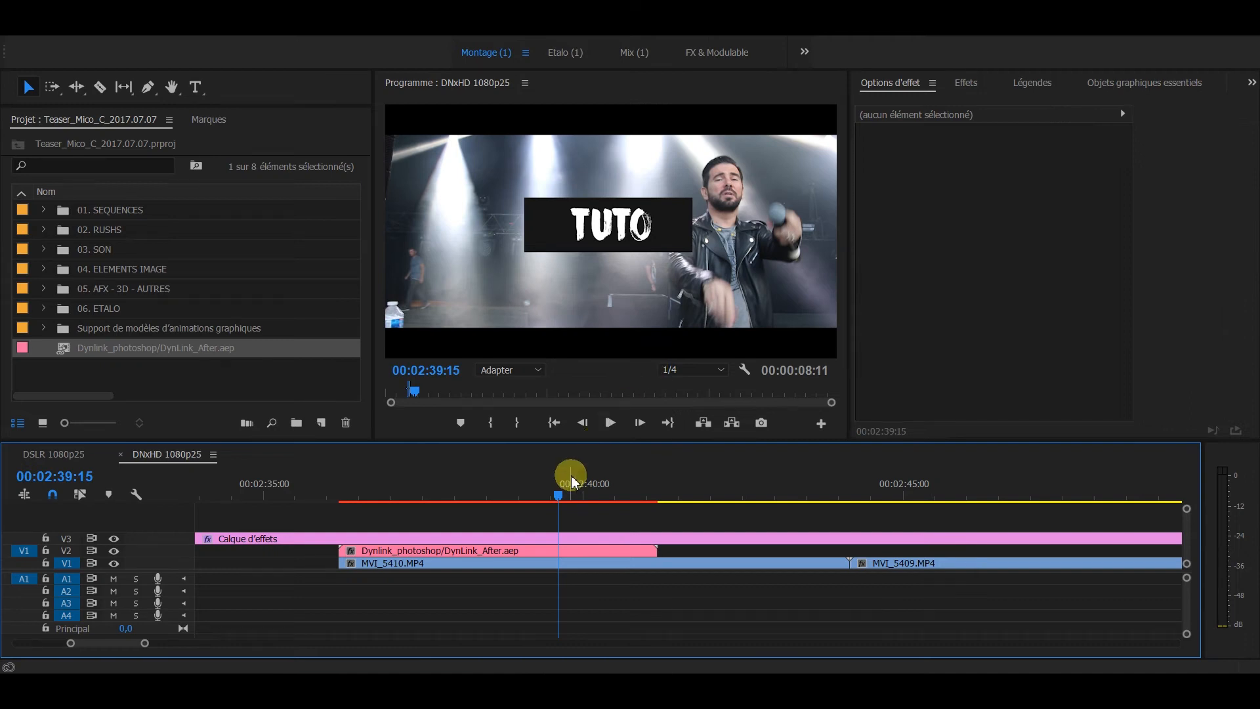
Step: Scrub back to the start of the linked title on V2 and delete the title from the sequence
left_click_drag(555, 496, 337, 490)
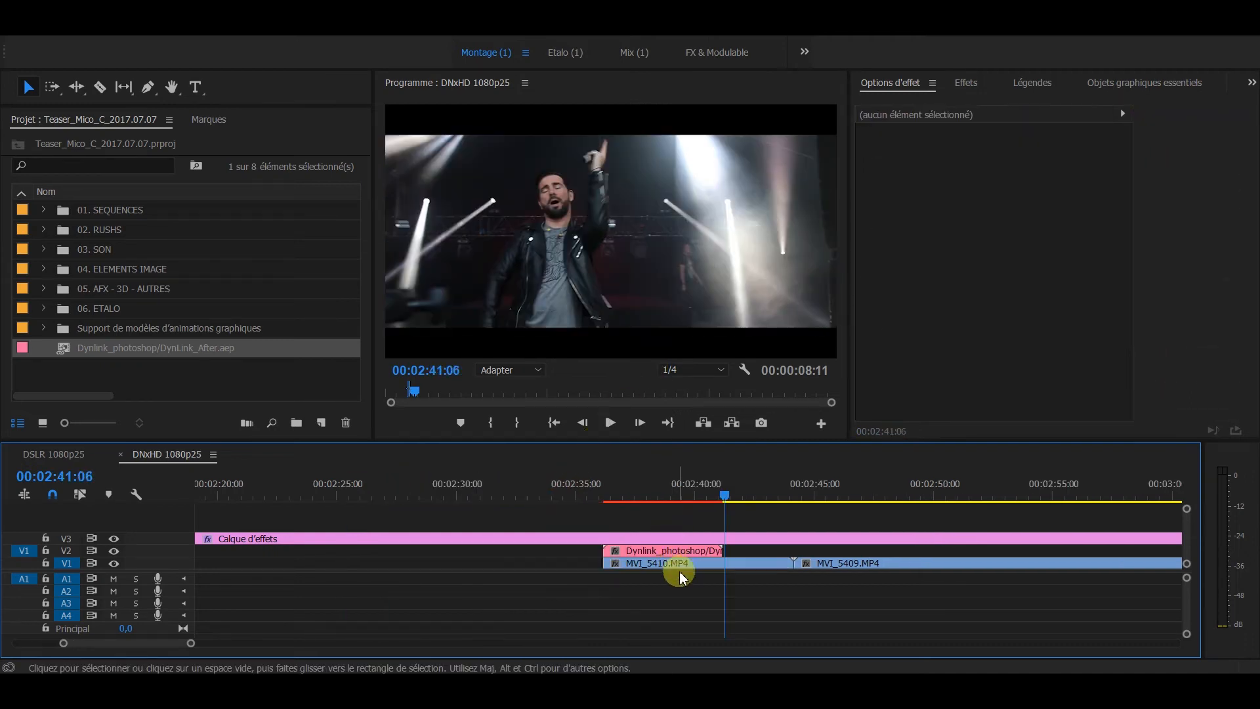
left_click(676, 551)
key("Delete")
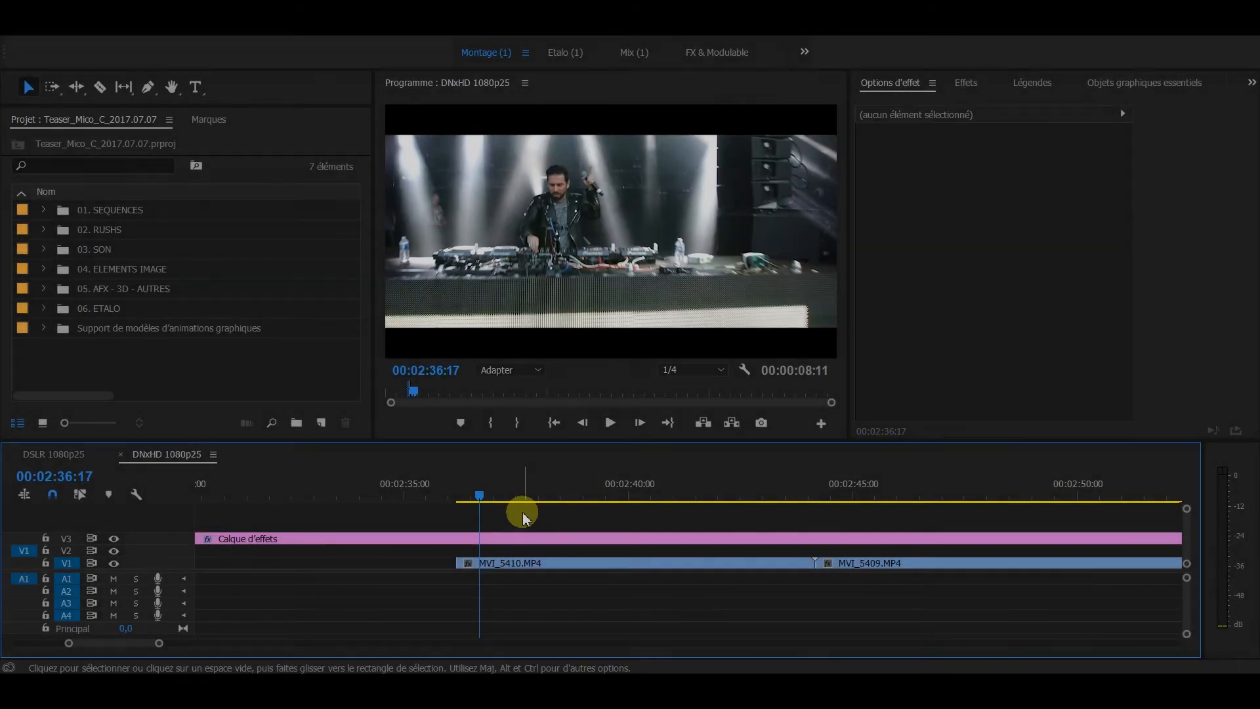
Step: Replace the MVI_5410.MP4 clip on V1 with an After Effects composition
left_click(562, 565)
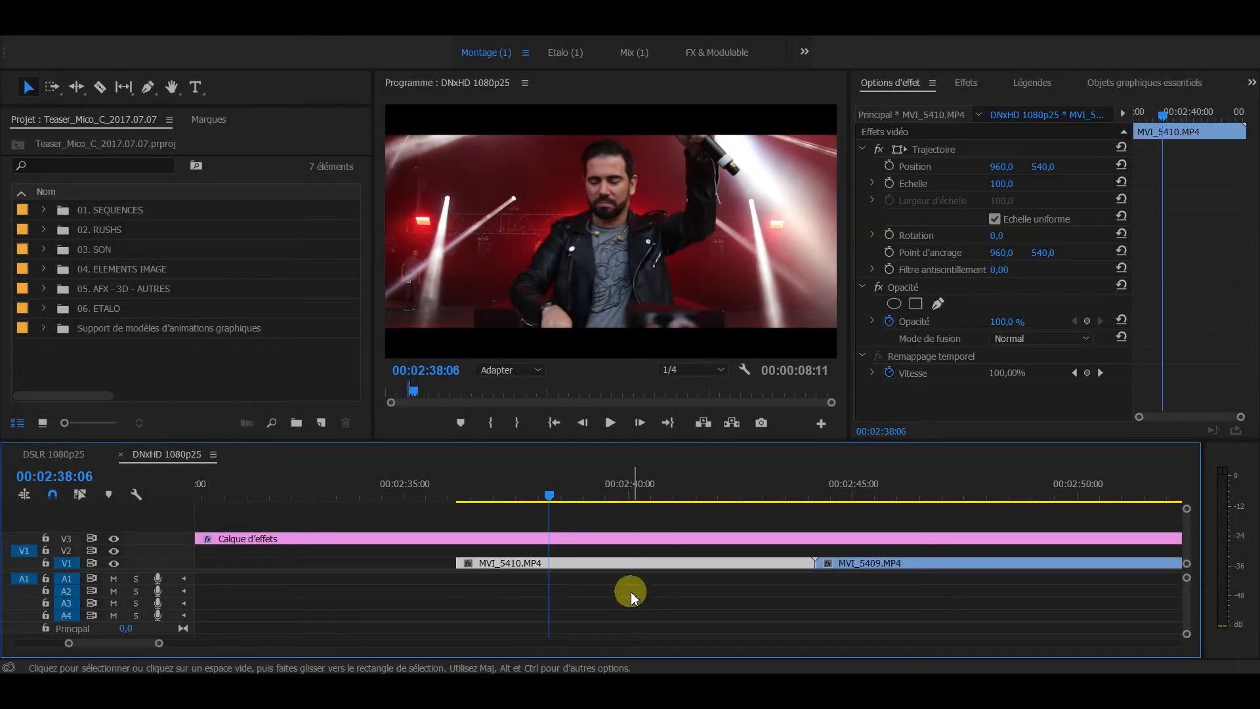
right_click(588, 565)
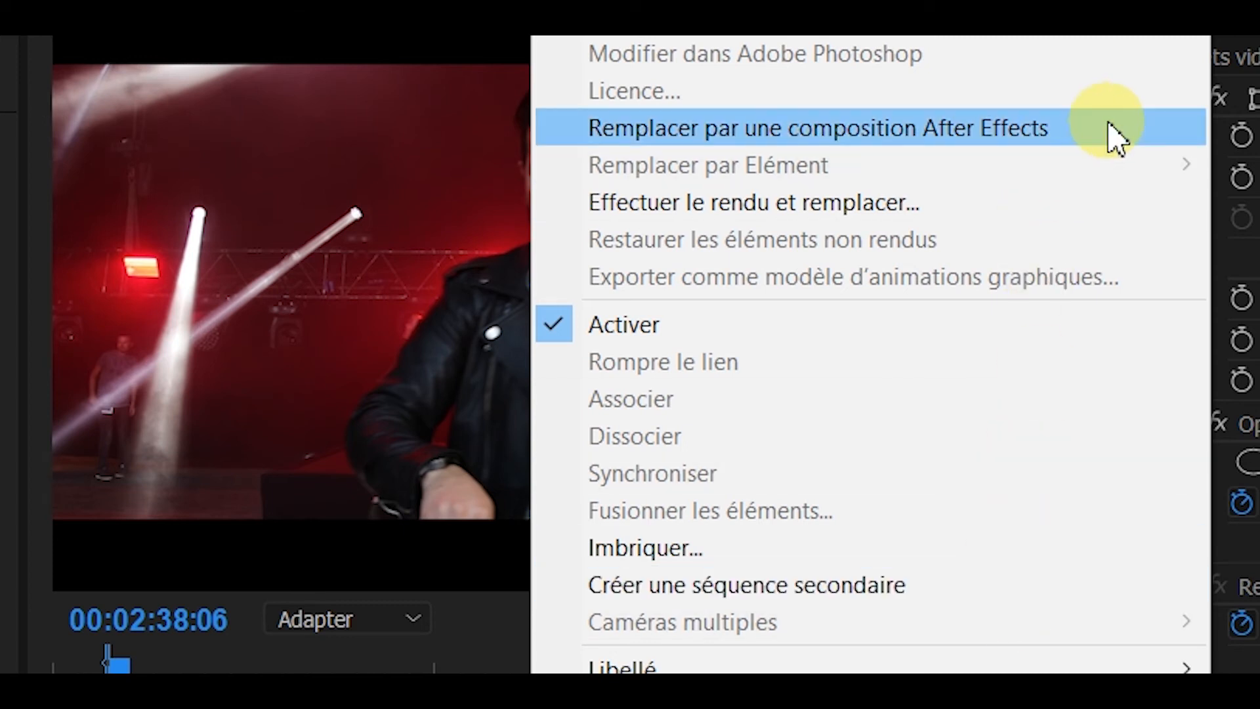
left_click(1114, 134)
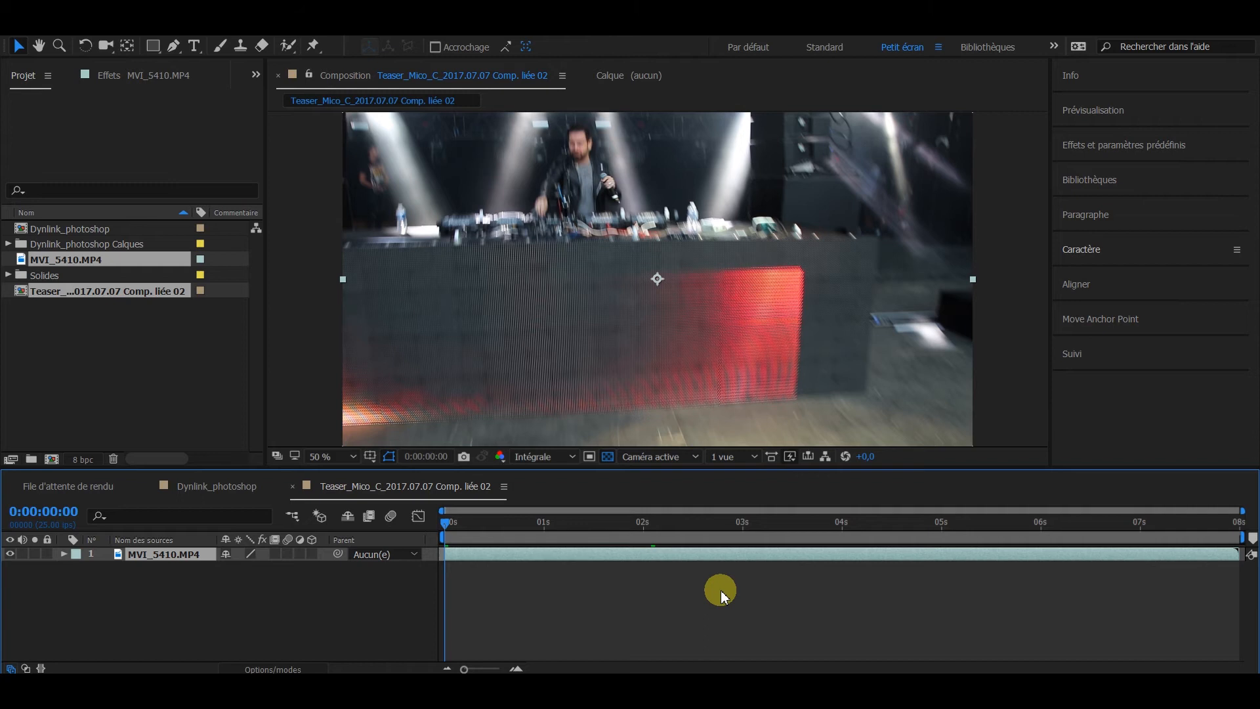
Step: Widen the project list and its name column, sort the items by label, and inspect MVI_5410.MP4 and the linked composition
left_click(185, 394)
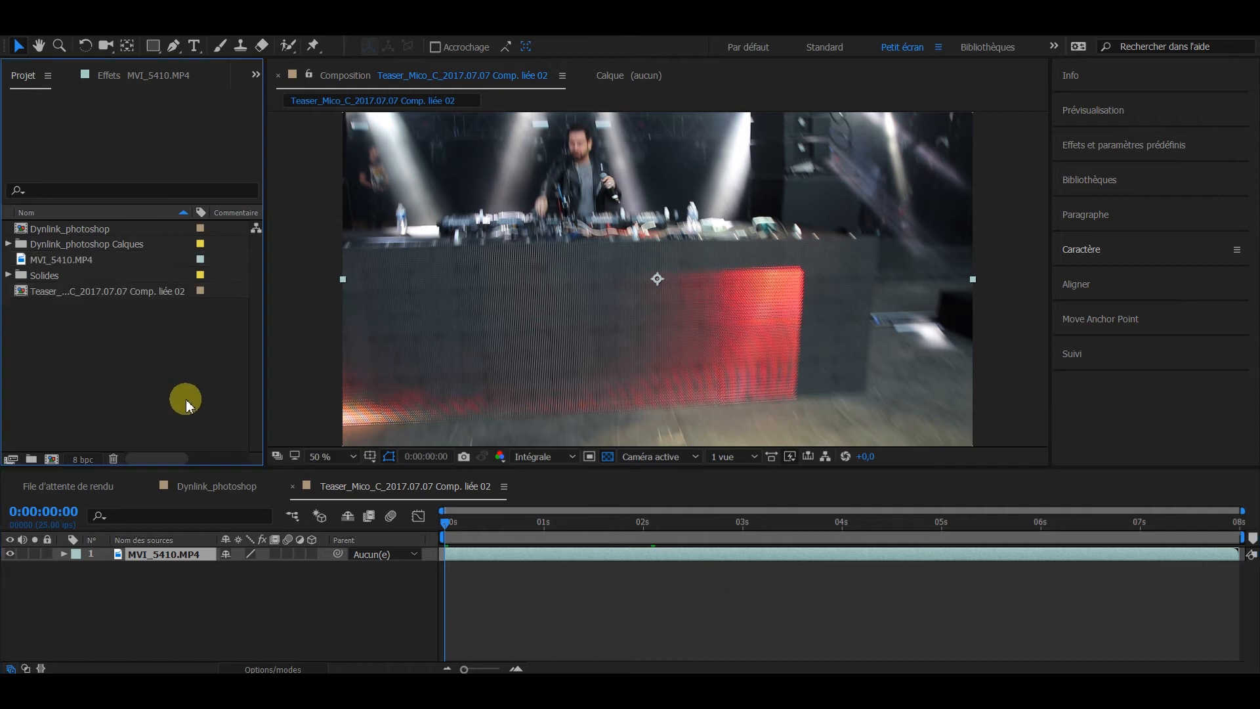
left_click_drag(264, 343, 335, 341)
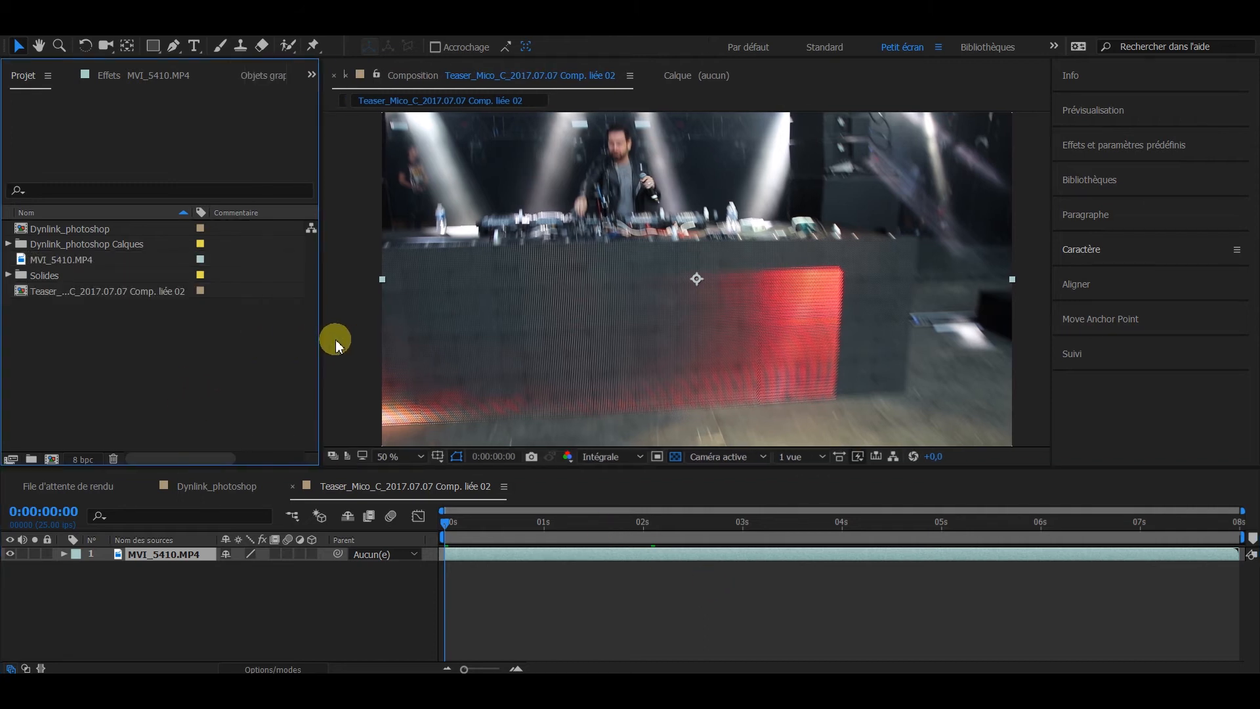
left_click(197, 212)
left_click_drag(188, 210, 274, 212)
left_click(89, 259)
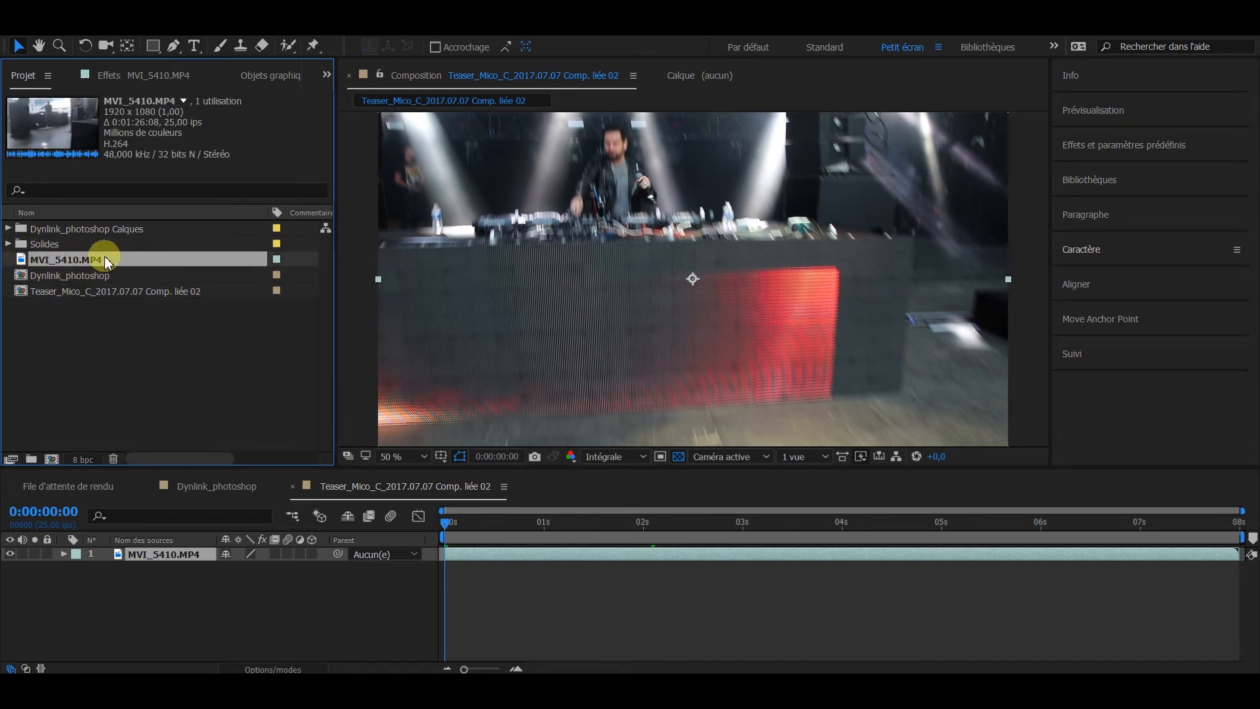
left_click(90, 290)
left_click(601, 608)
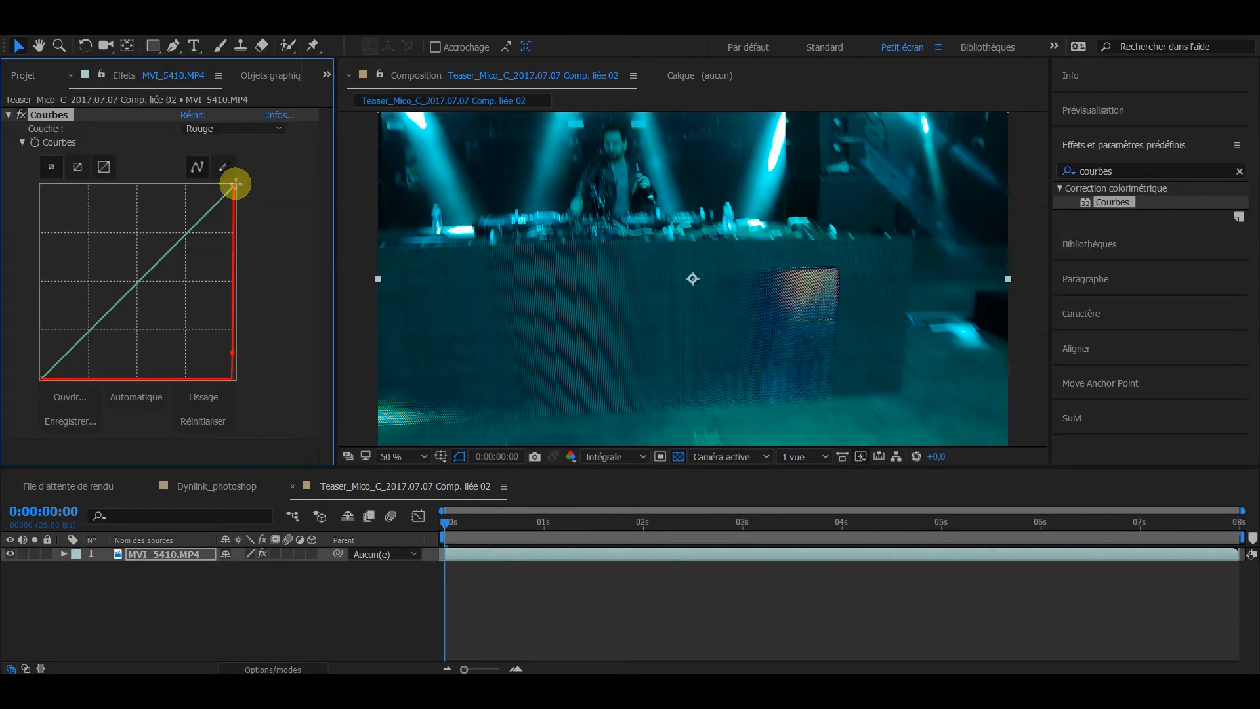
Step: Flatten the red curve to zero in the Courbes effect on MVI_5410.MP4, and scrub through the linked clip in Premiere Pro
left_click_drag(234, 178, 25, 414)
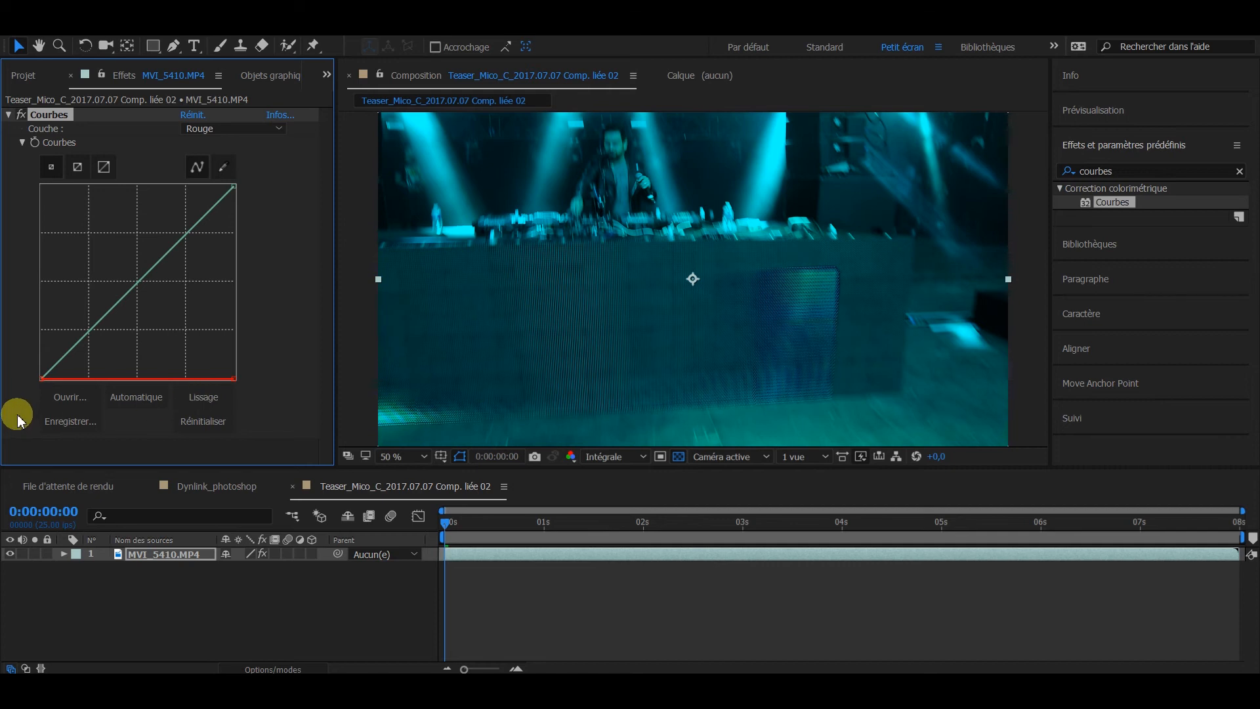
left_click(719, 597)
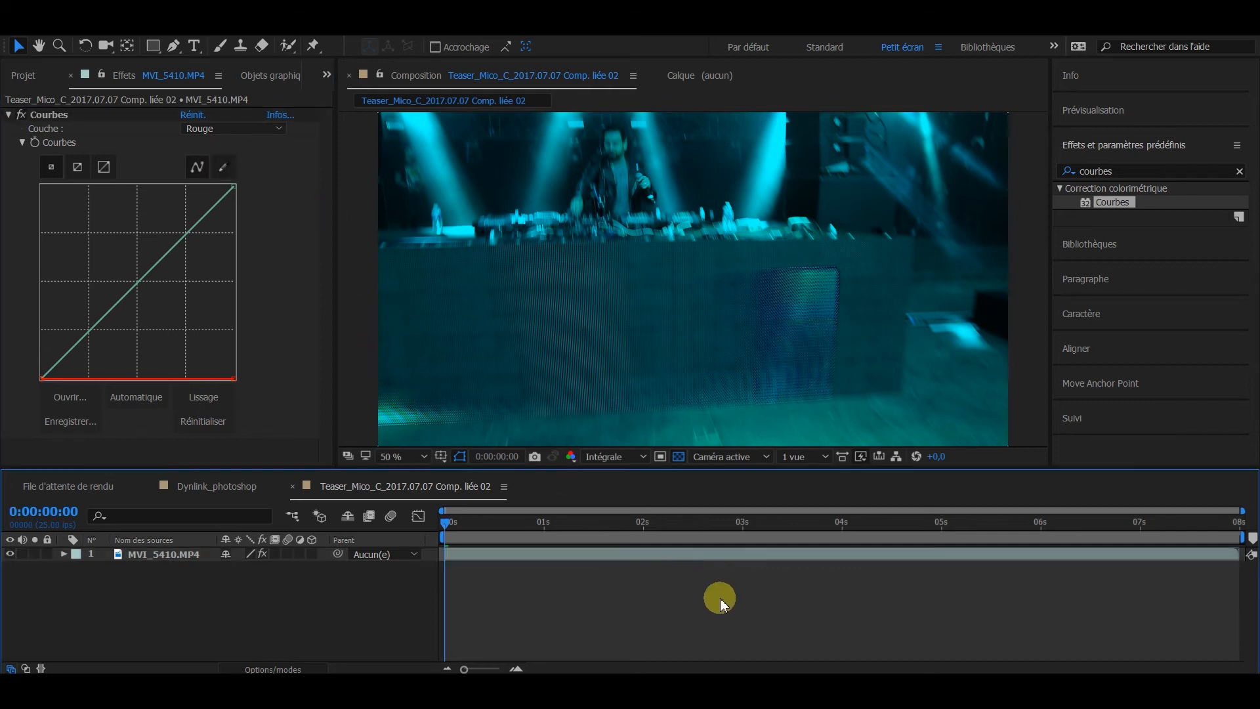
key("alt+Tab")
left_click_drag(548, 497, 569, 525)
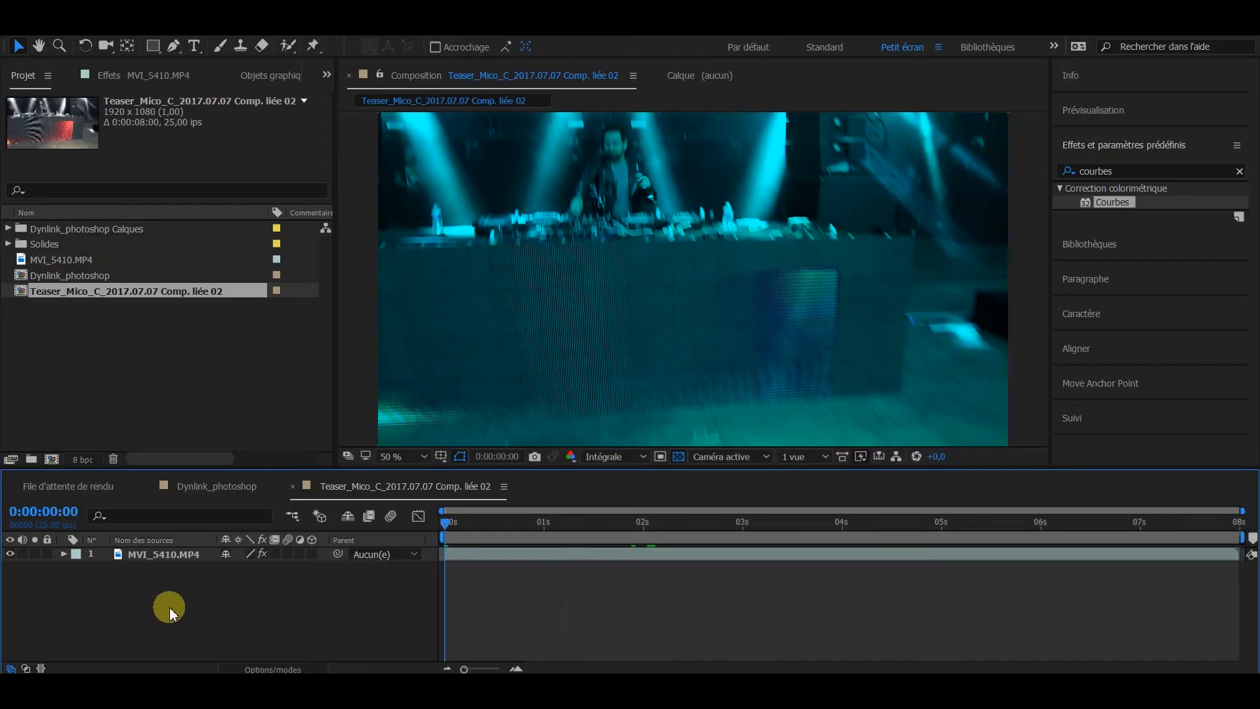
Step: Copy the MVI_5410.MP4 layer from After Effects, paste it into the DNxHD 1080p25 sequence at 00:02:24:23, and scrub through the pasted clip
left_click(176, 554)
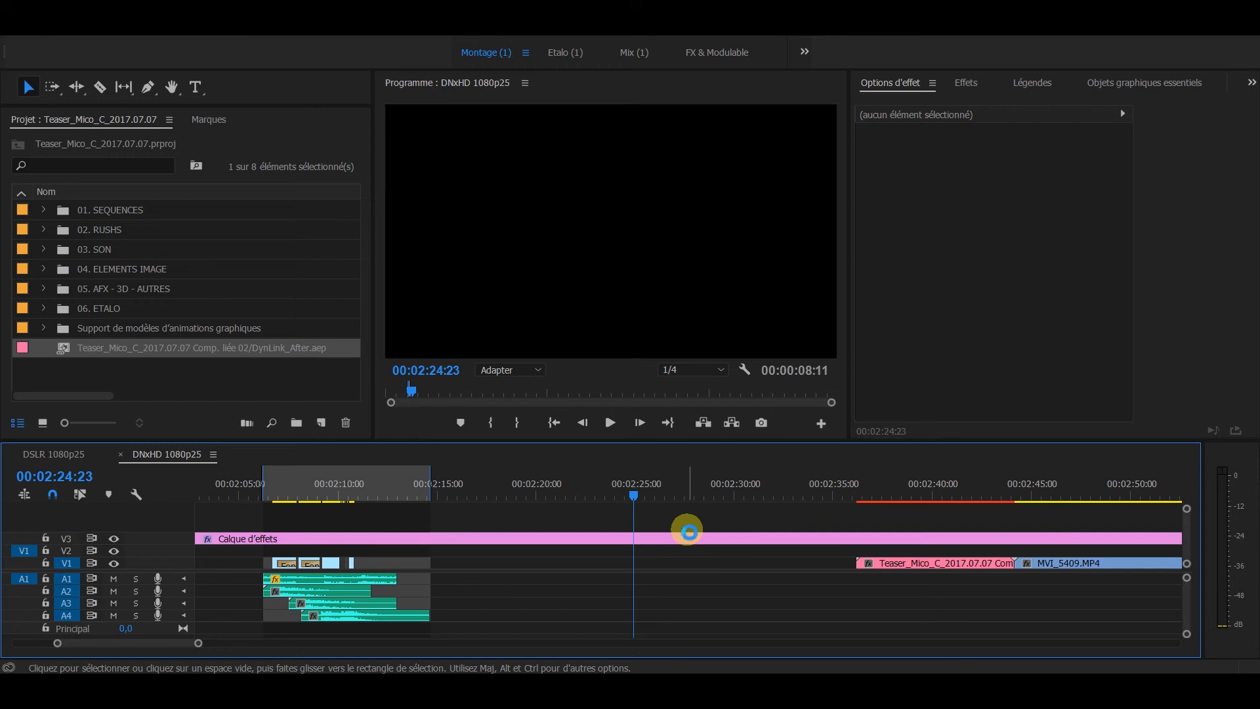
key("ctrl+v")
key("equal")
left_click_drag(551, 518, 617, 509)
left_click_drag(822, 562, 824, 562)
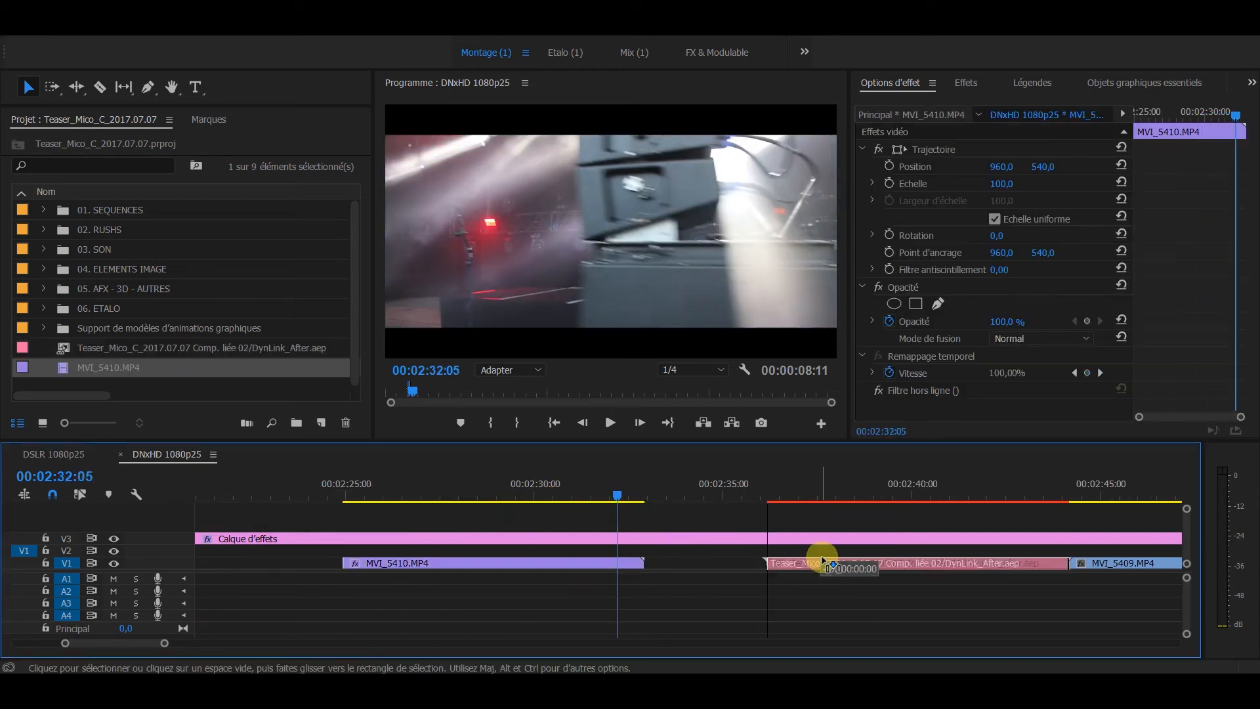
left_click_drag(479, 503, 437, 513)
left_click(451, 563)
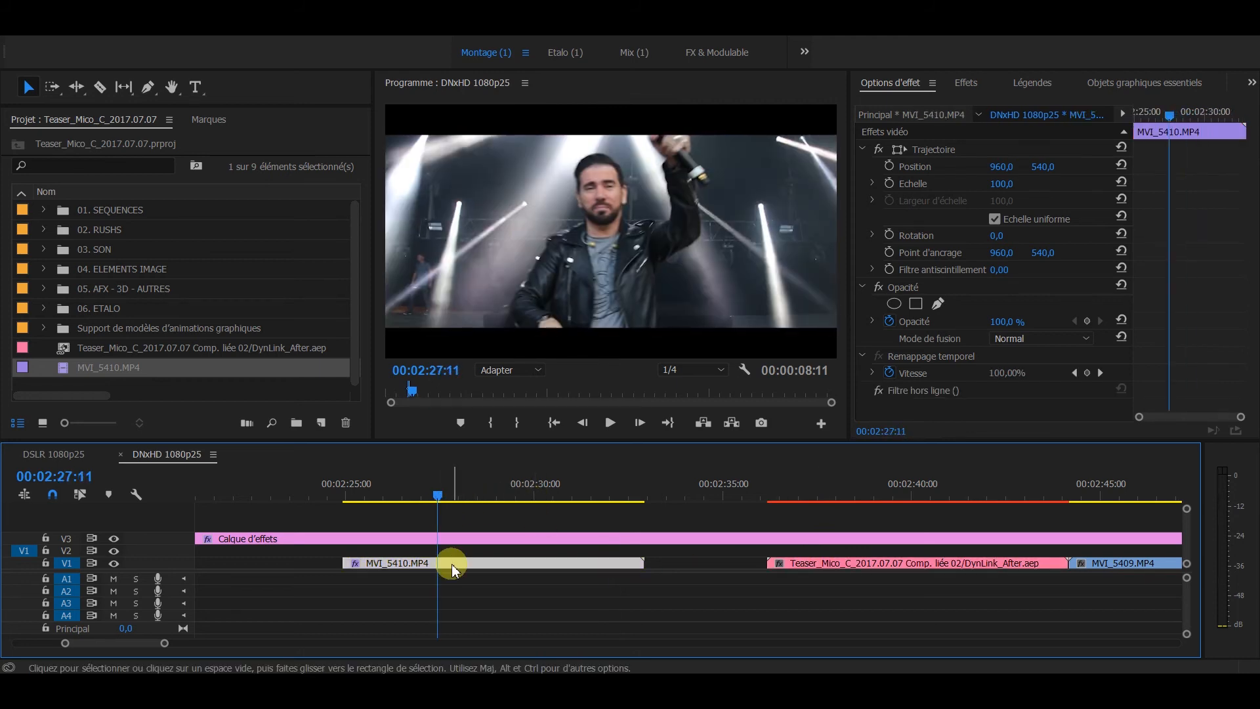
Step: Copy the MVI_5406.MP4 clip around 00:03:24:16 in the sequence and paste it as a layer above MVI_5410.MP4 in the linked After Effects composition
key("minus")
scroll(629, 538, "down", 10)
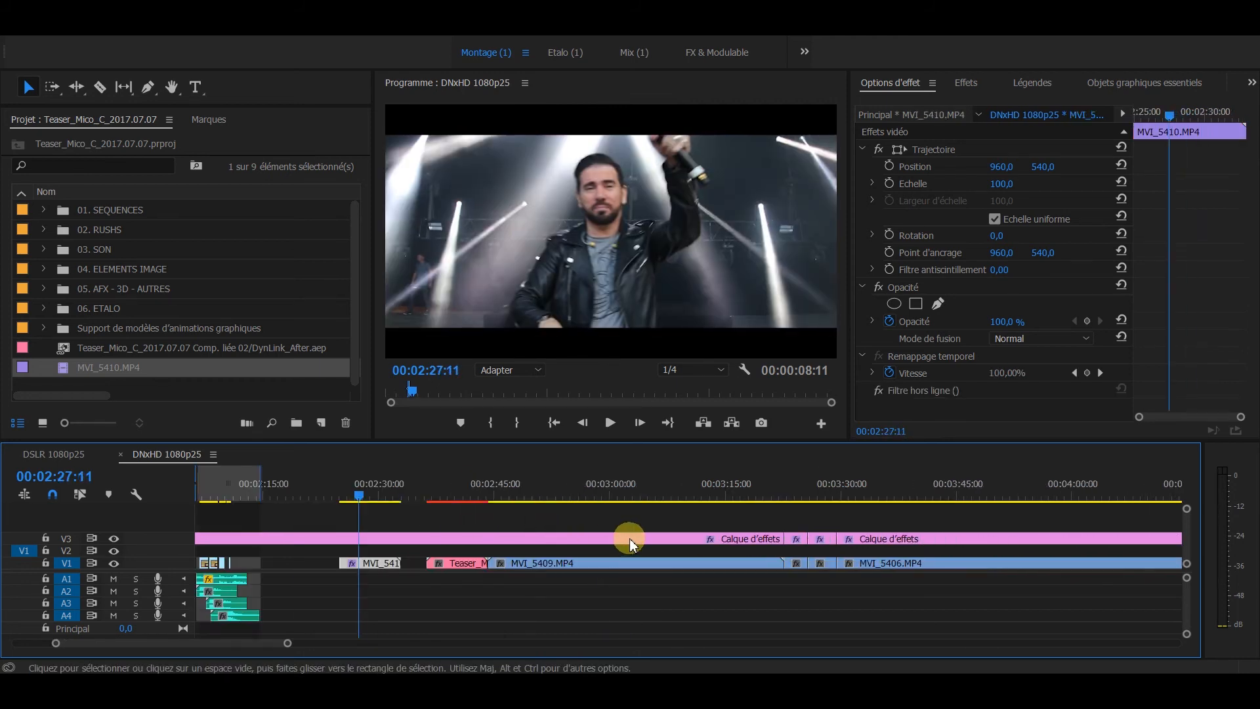
scroll(804, 551, "up", 3)
left_click_drag(660, 487, 711, 501)
left_click(683, 565)
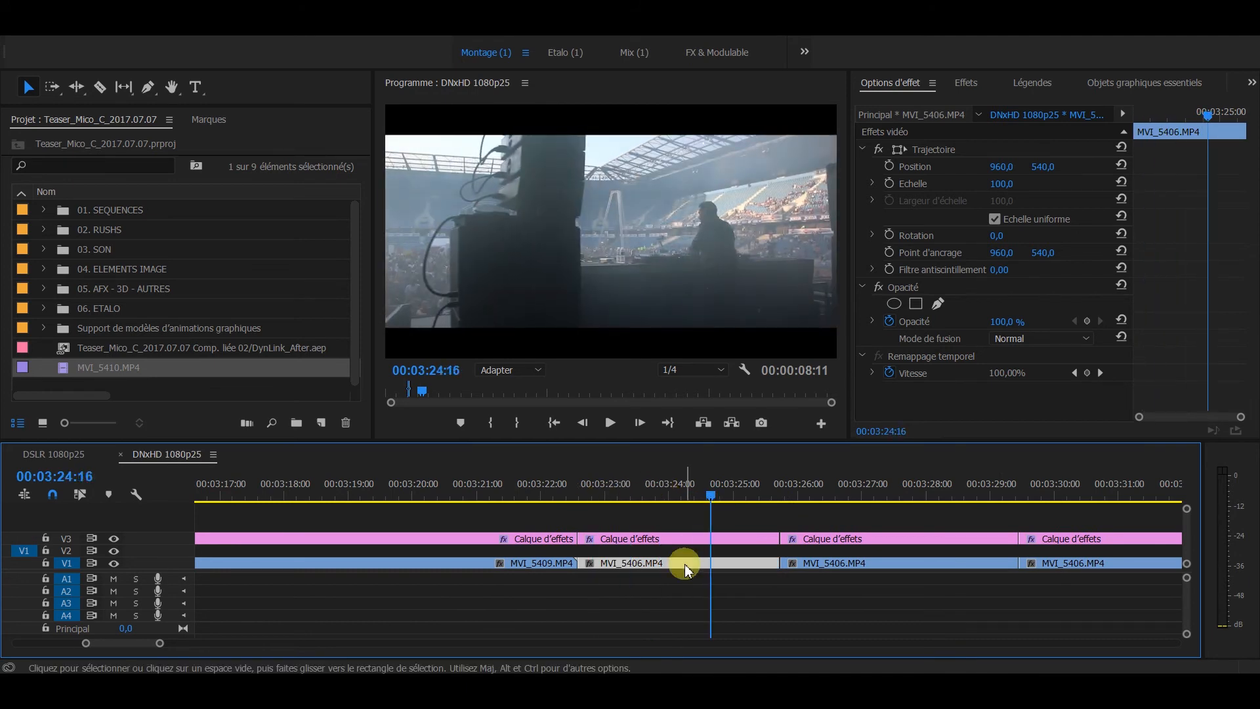
left_click_drag(684, 566, 711, 596)
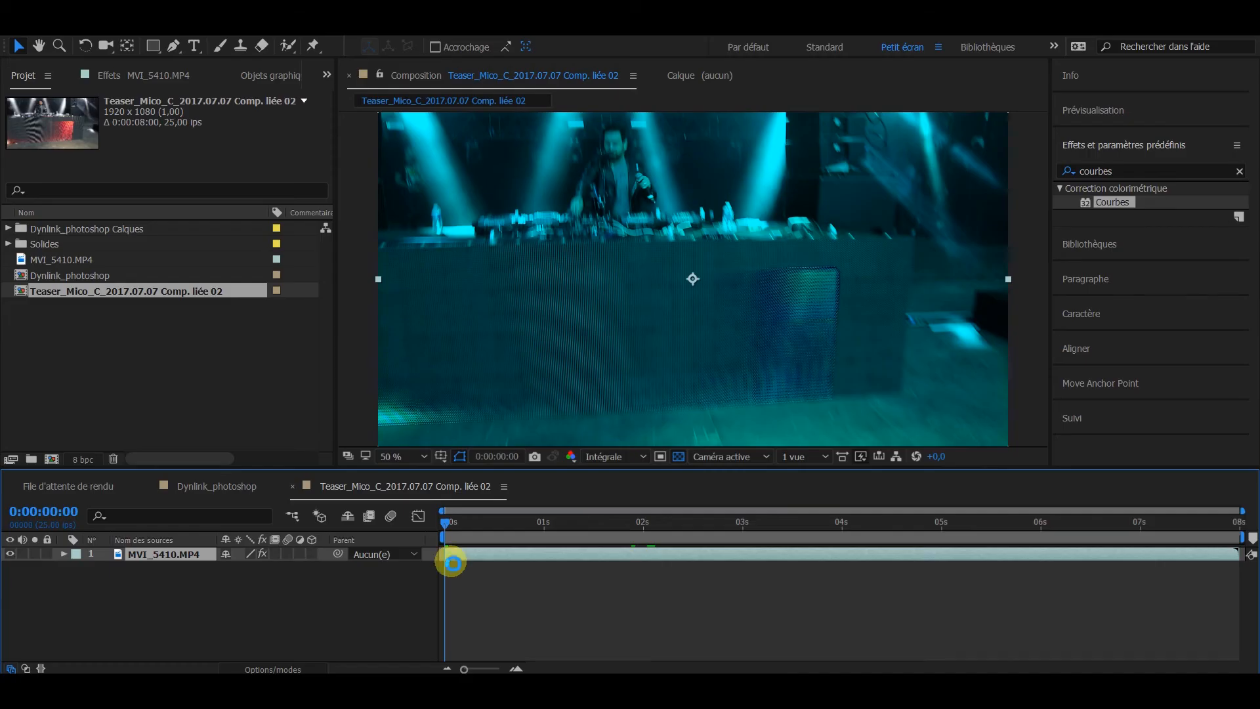
left_click(451, 562)
left_click_drag(450, 562, 450, 563)
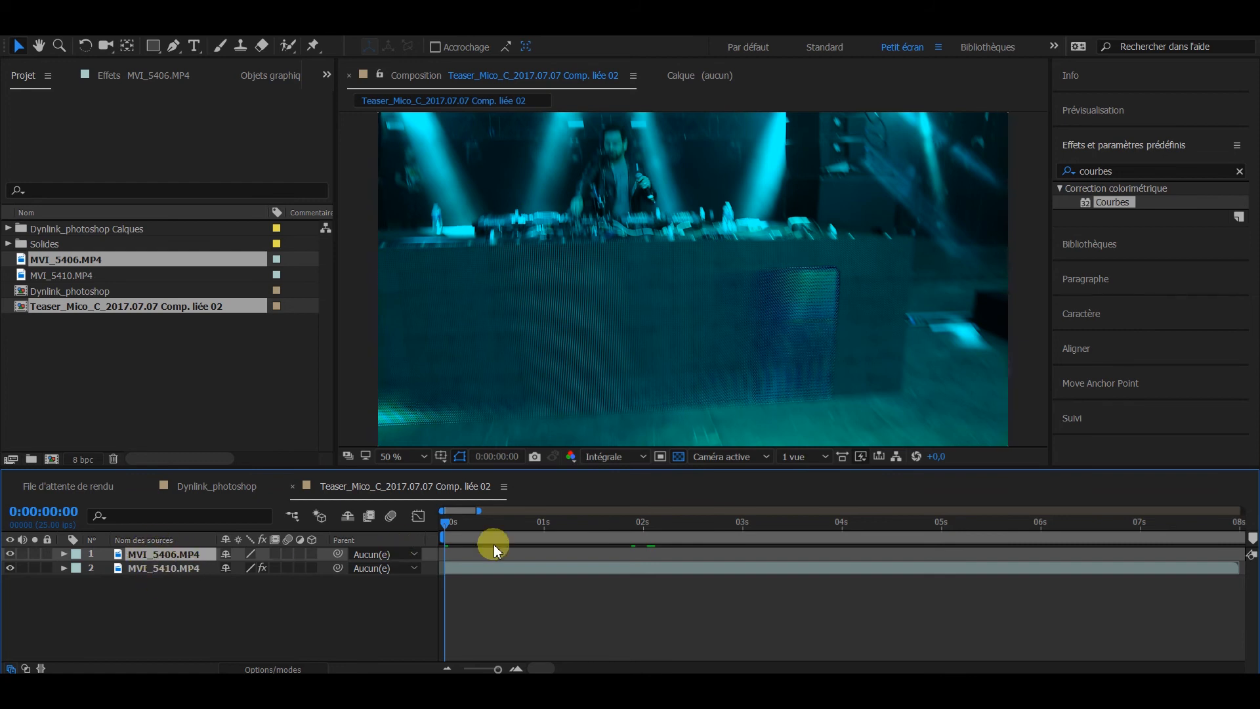
left_click(555, 582)
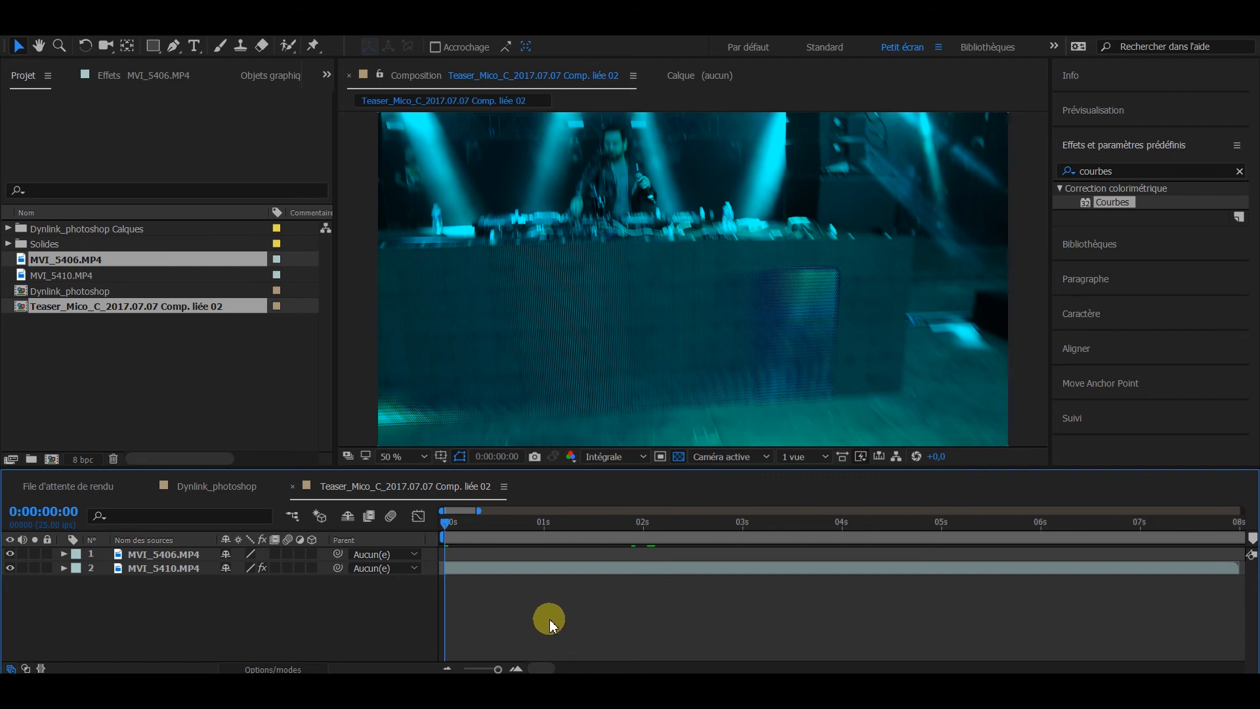
scroll(549, 620, "down", 5)
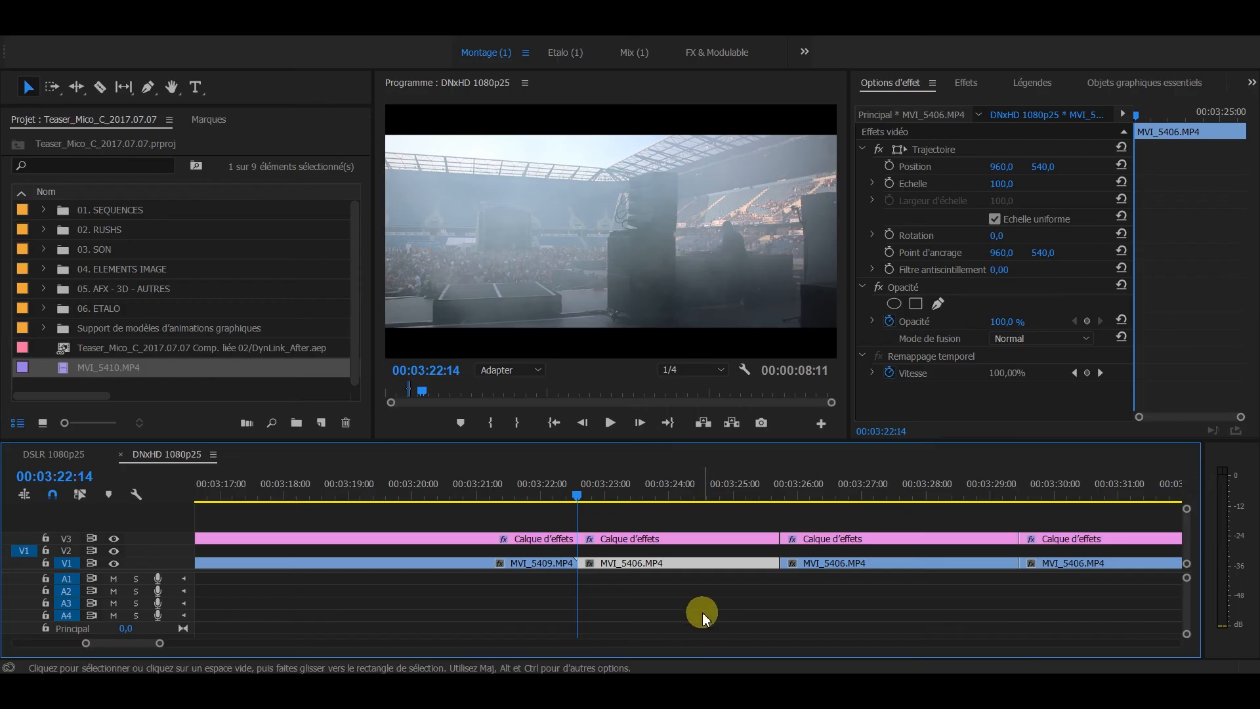
Step: Switch to Premiere Pro and inspect where the MVI_5406.MP4 clip starts on V1 in the DNxHD 1080p25 sequence
left_click(702, 615)
left_click(679, 565)
left_click(671, 596)
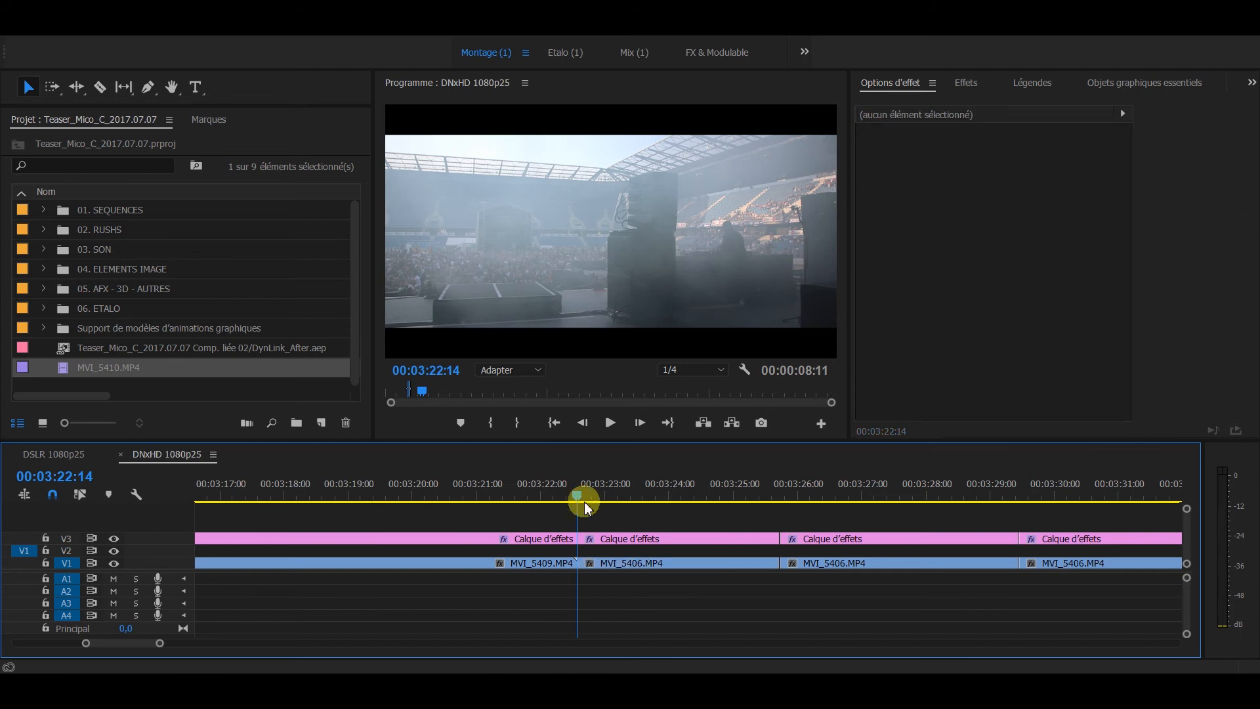
left_click(628, 571)
left_click(609, 515)
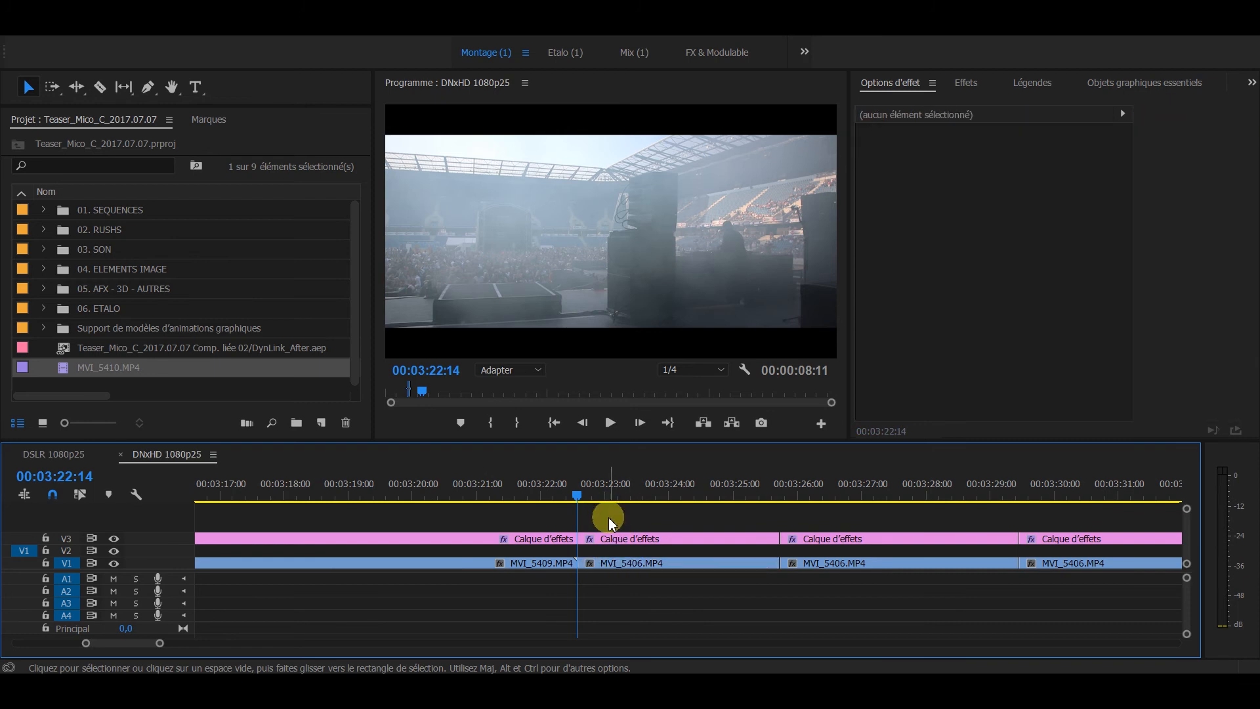
left_click(620, 563)
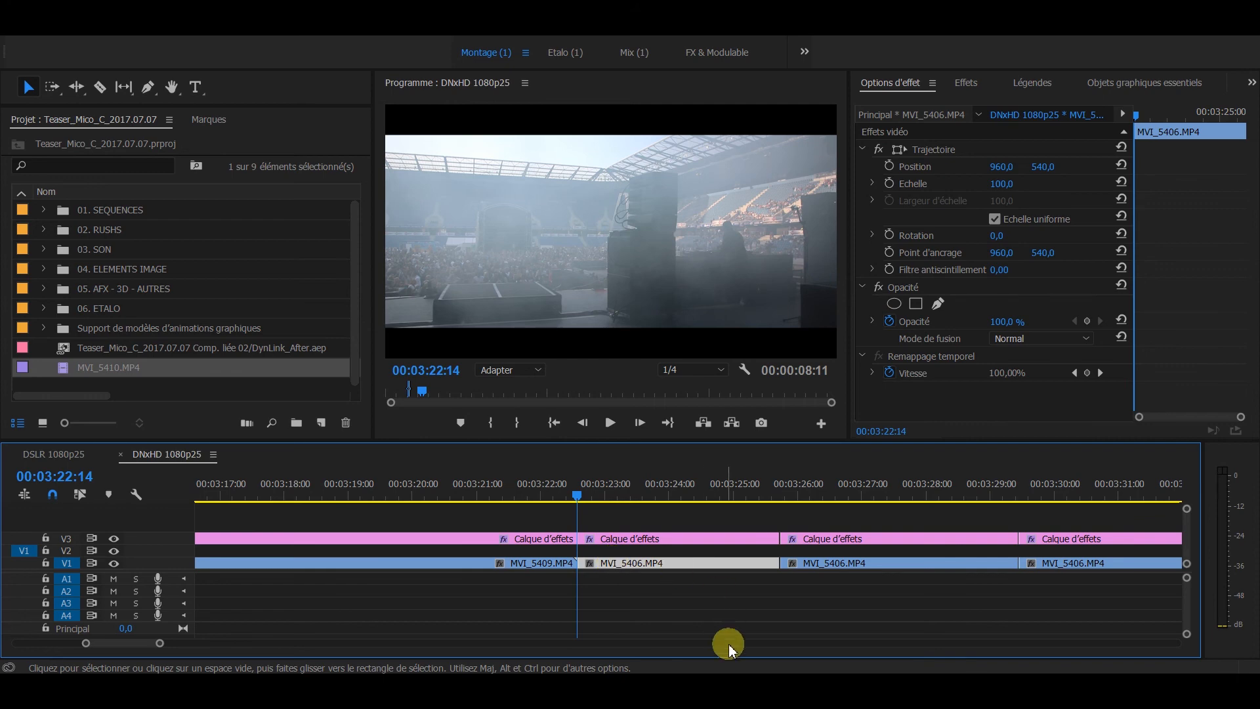
Step: Switch to After Effects, scrub the linked composition to 0:03:22:14 and select the MVI_5406.MP4 layer to compare its timing
left_click(768, 686)
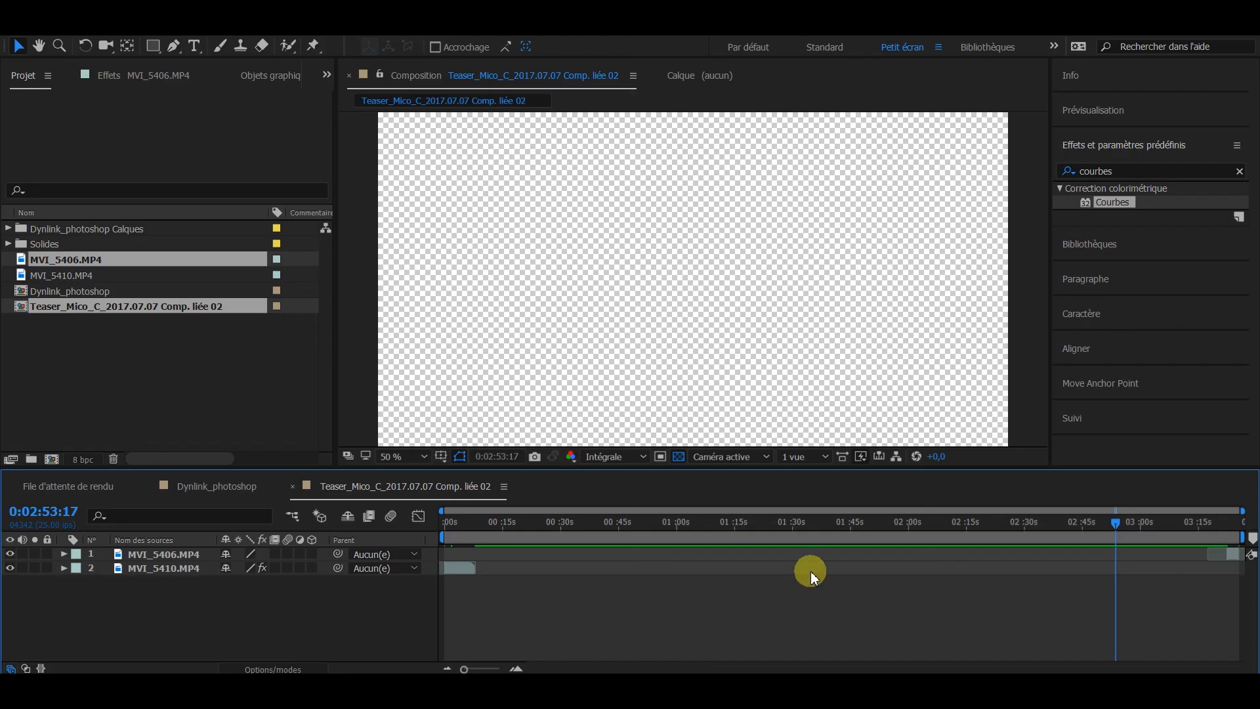
left_click_drag(1150, 535, 1234, 517)
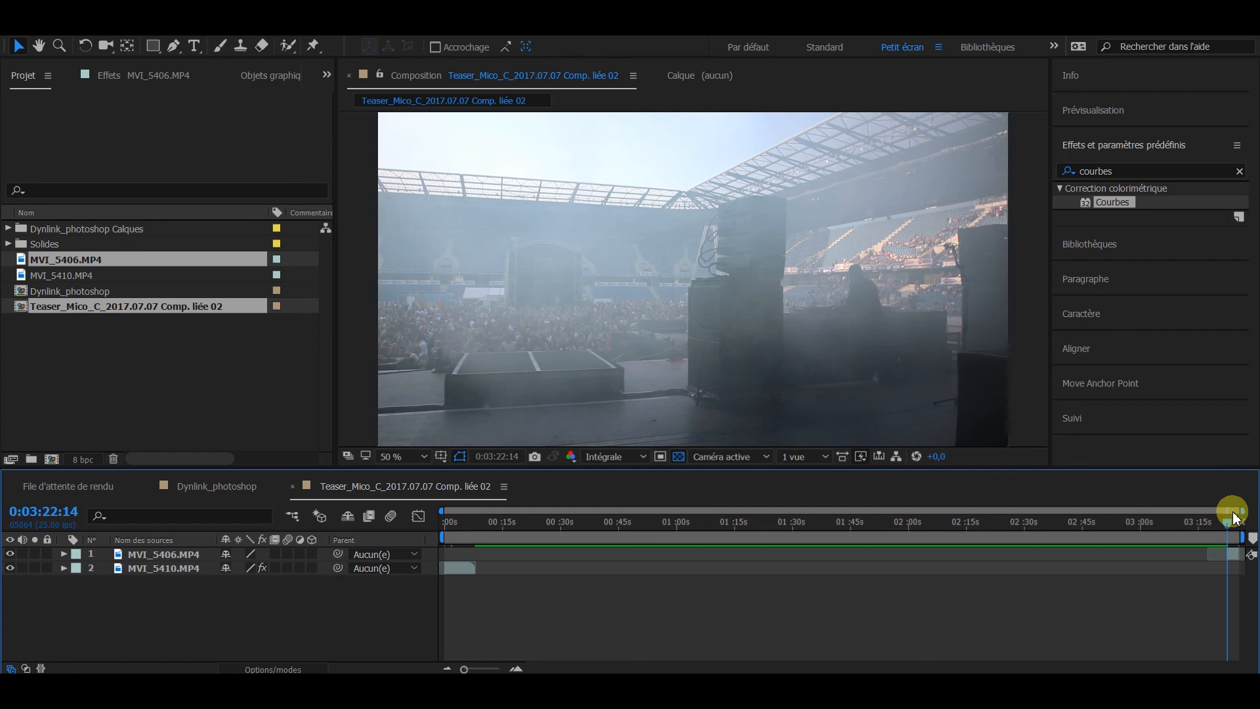
left_click(135, 554)
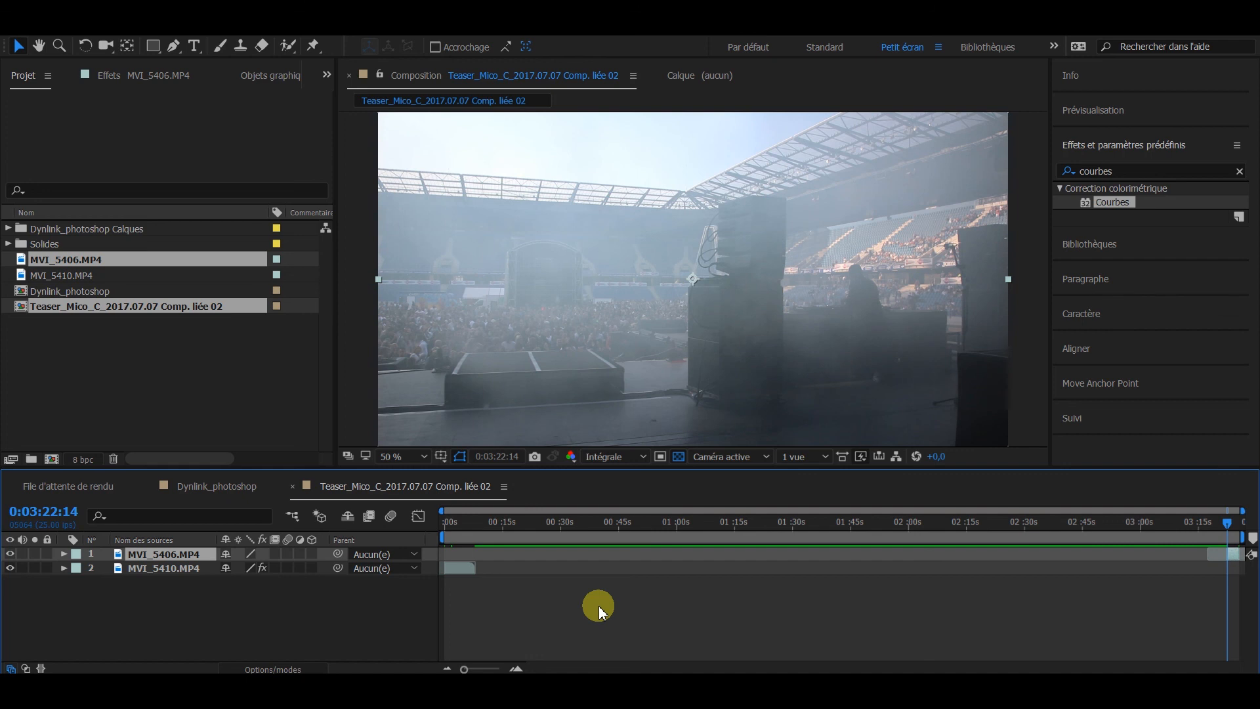
Step: Undo the MVI_5406.MP4 paste and paste the clip again so that it starts at the current time, 0:00:00:00, above MVI_5410.MP4
key("ctrl+z")
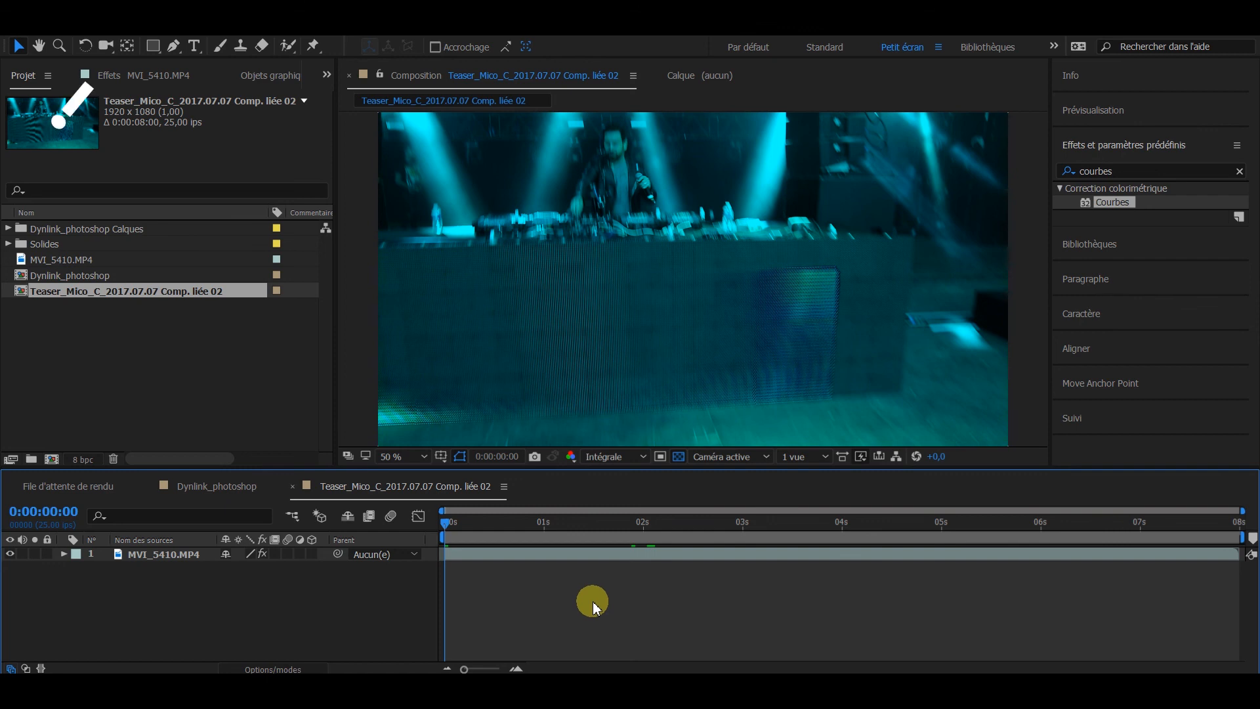
key("ctrl+alt+v")
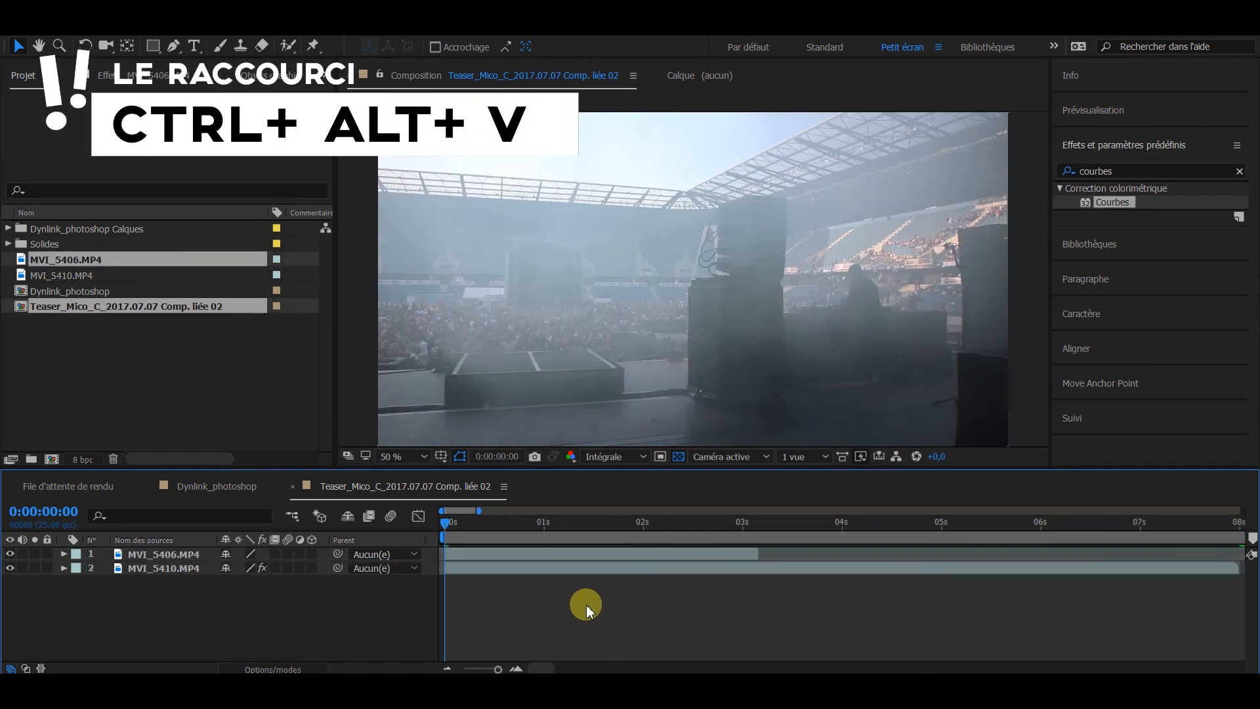